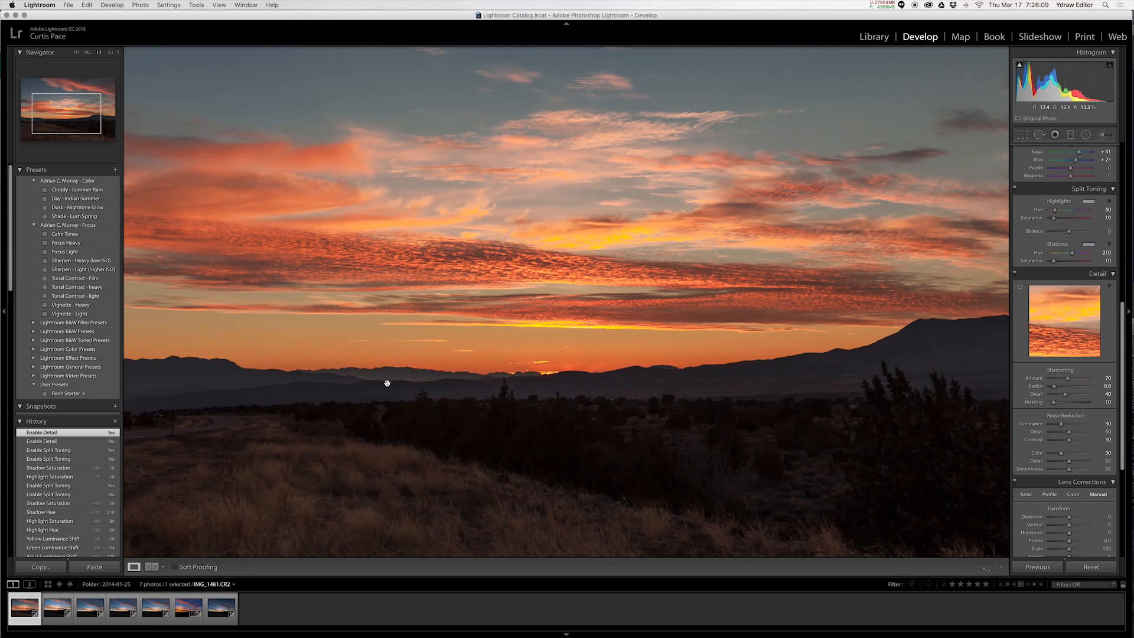
Examine the mountain ridges, road, foreground grass and clouds up close for sharpness and noise
drag(403, 356, 480, 405)
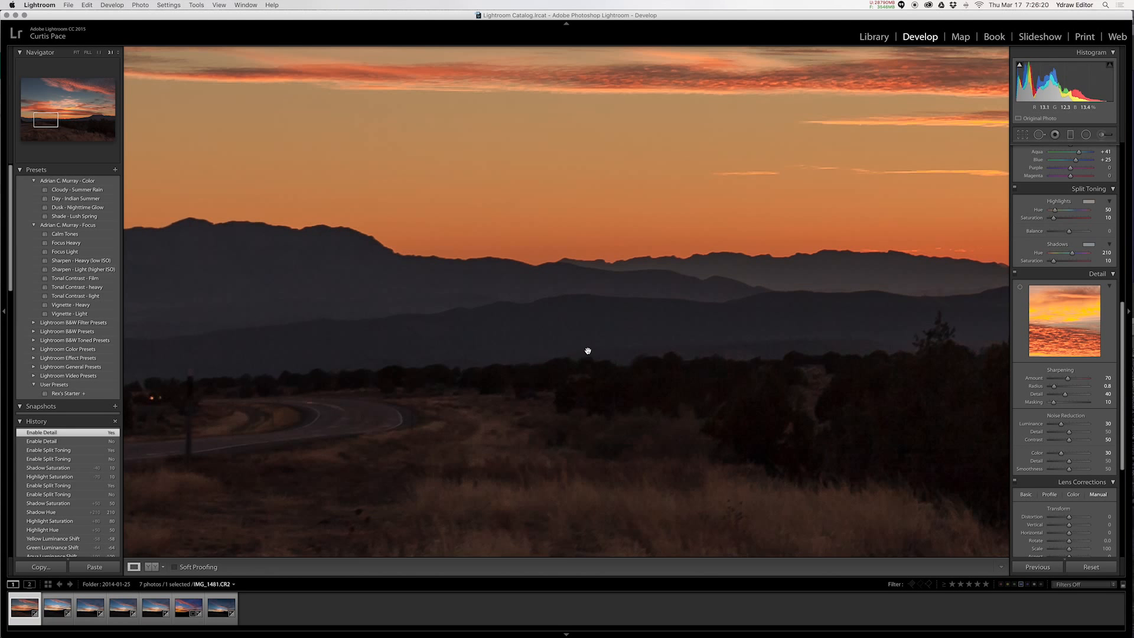
drag(417, 346, 752, 346)
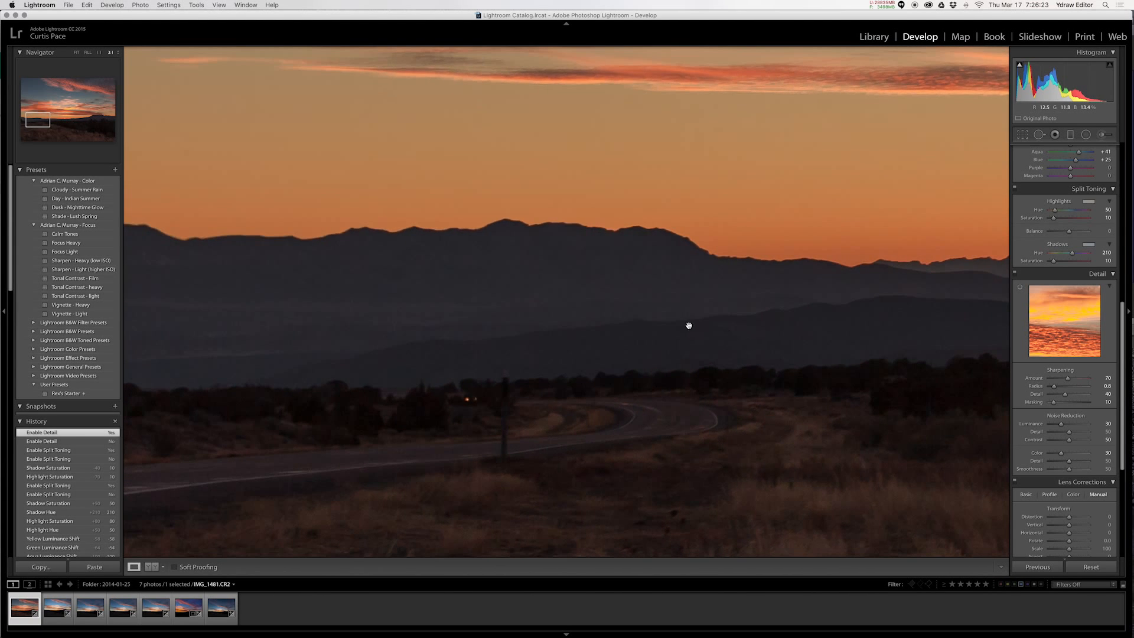
drag(786, 394, 266, 289)
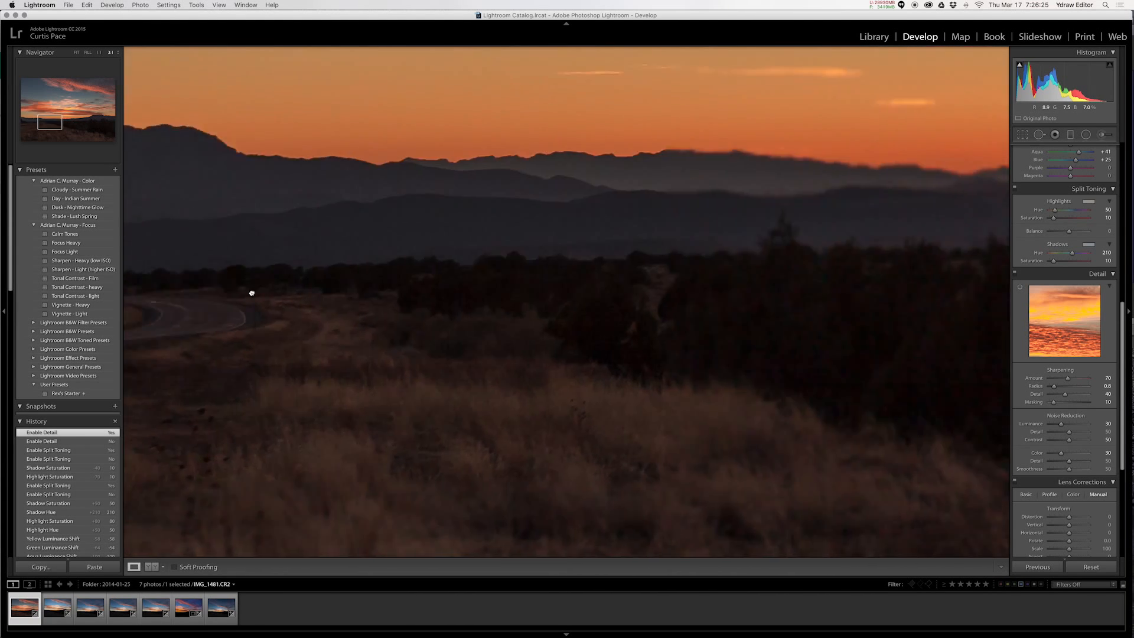
drag(762, 273, 641, 415)
drag(657, 341, 523, 493)
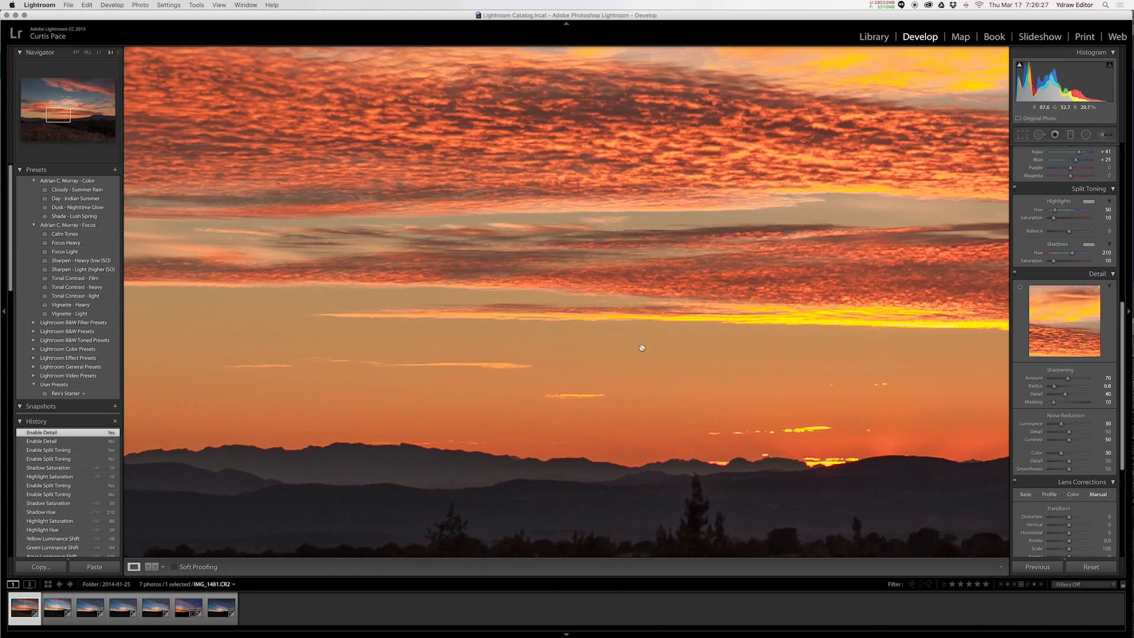
drag(590, 165, 645, 245)
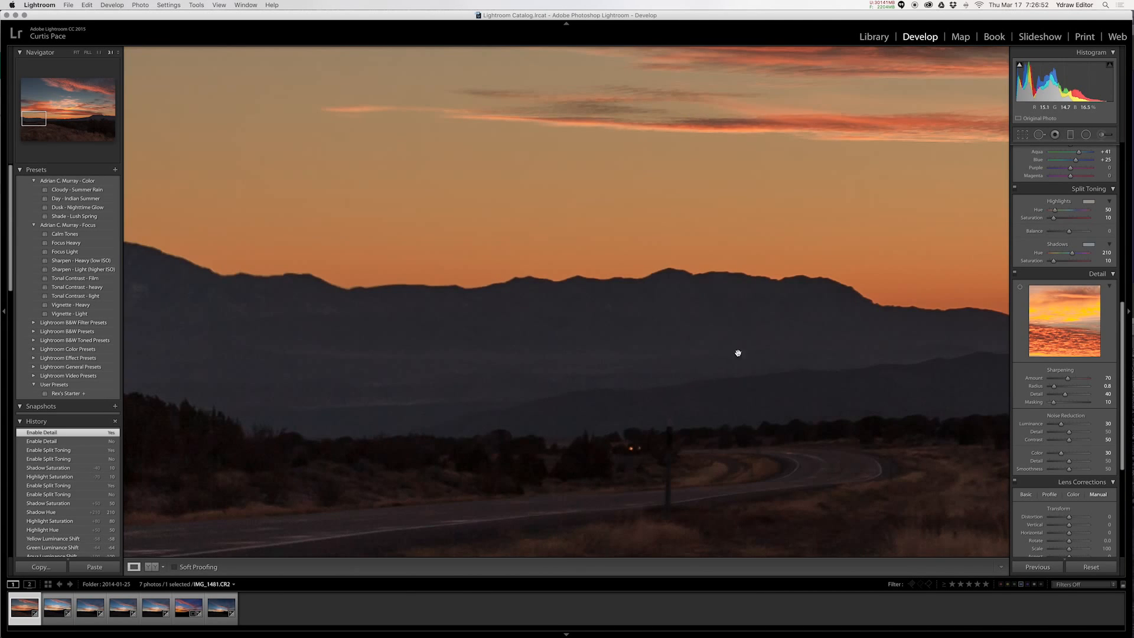
drag(726, 313, 381, 303)
drag(807, 341, 925, 336)
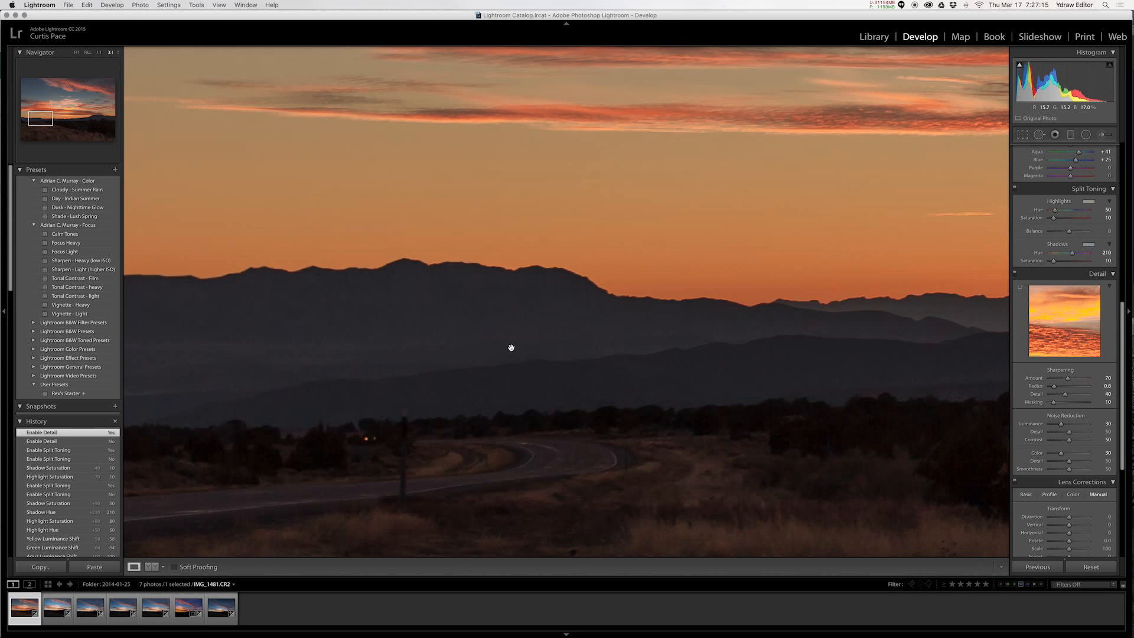
drag(390, 343, 509, 471)
drag(584, 355, 657, 189)
drag(576, 400, 712, 320)
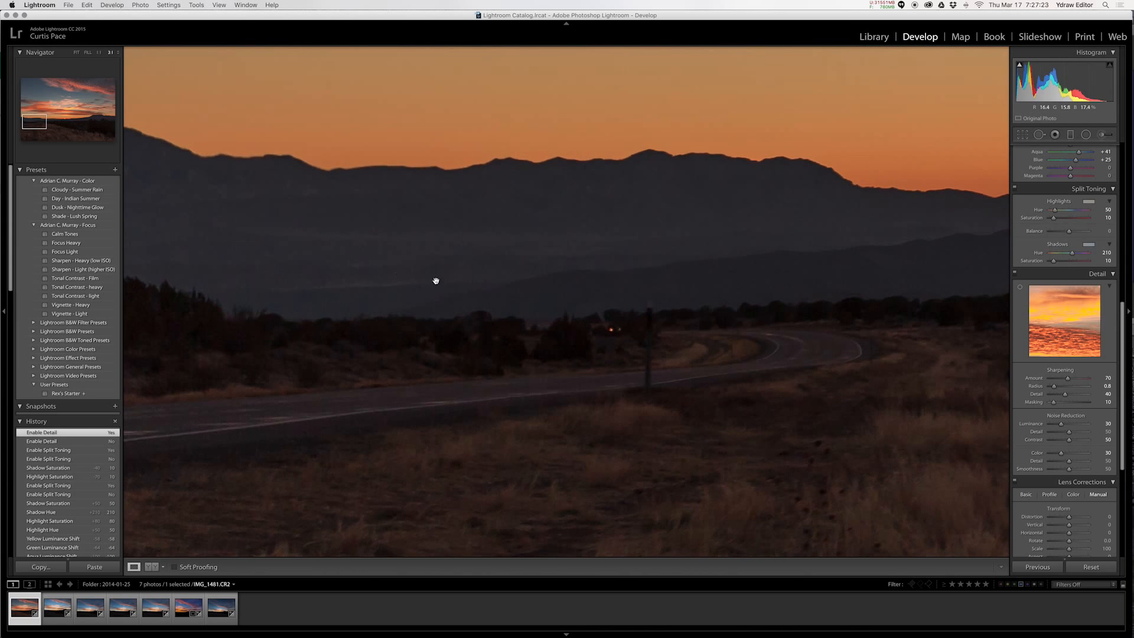
drag(696, 400, 375, 390)
drag(724, 325, 581, 358)
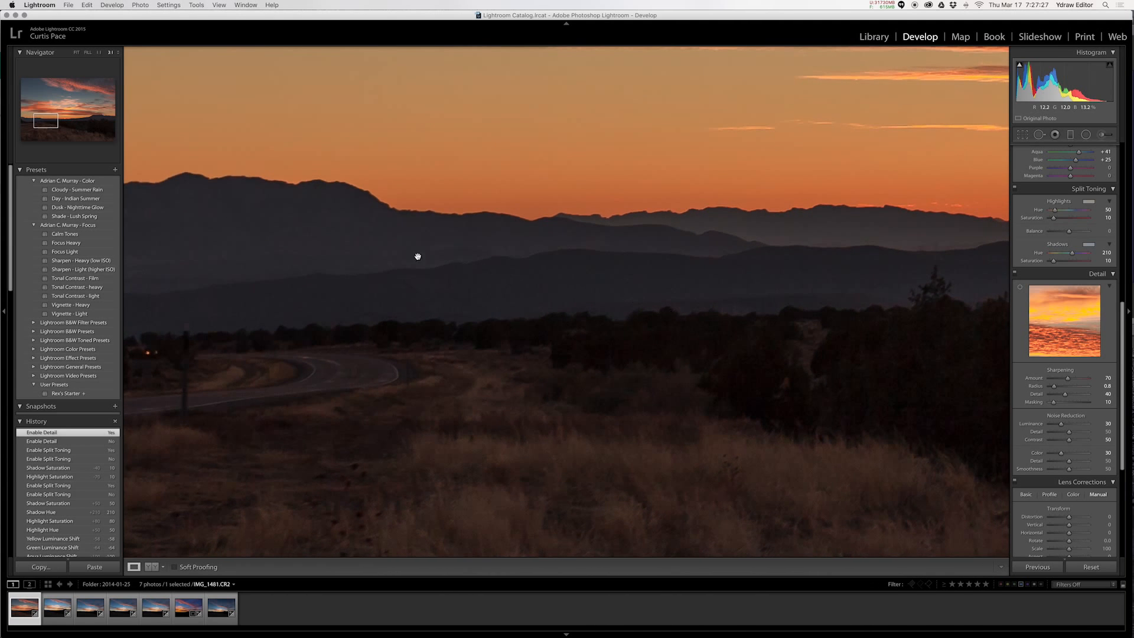
drag(349, 254, 557, 281)
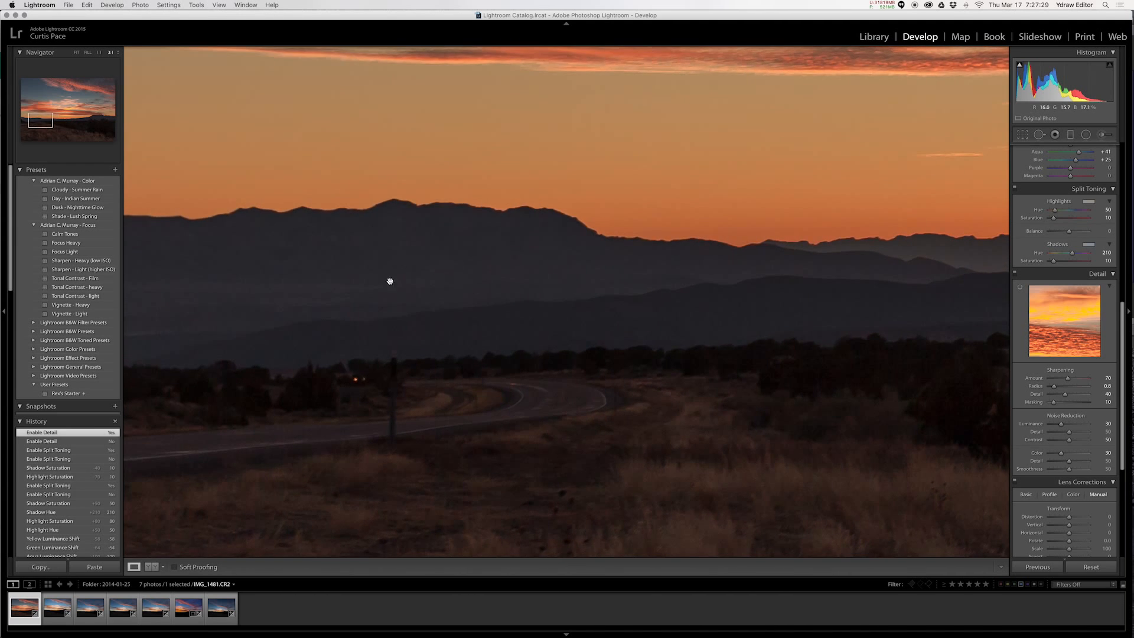
drag(473, 277, 478, 337)
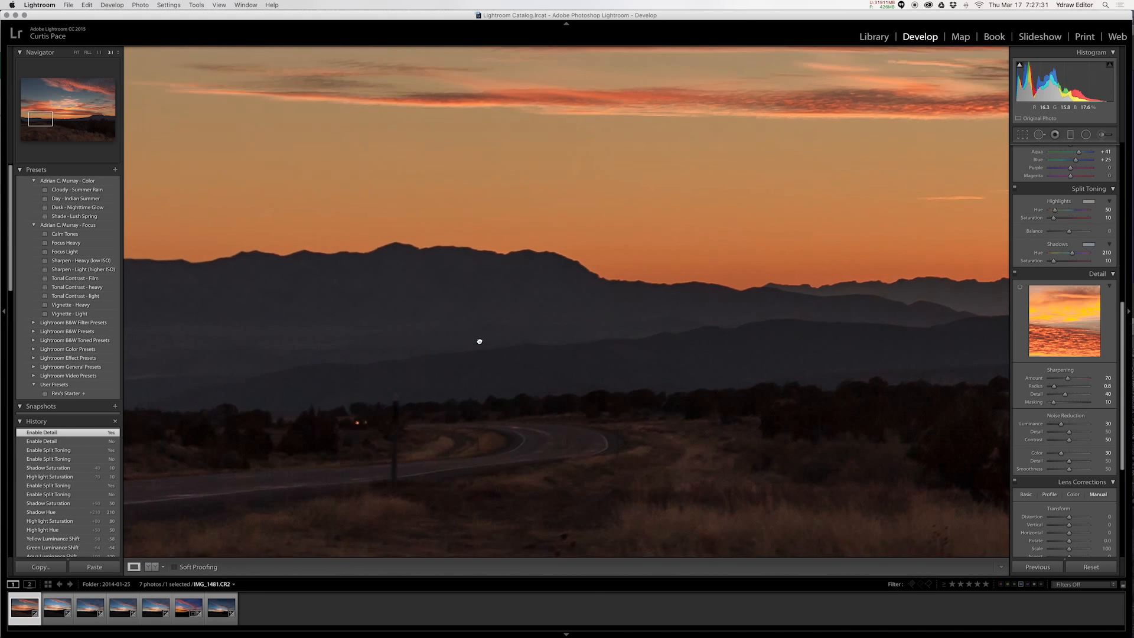
drag(778, 114, 742, 122)
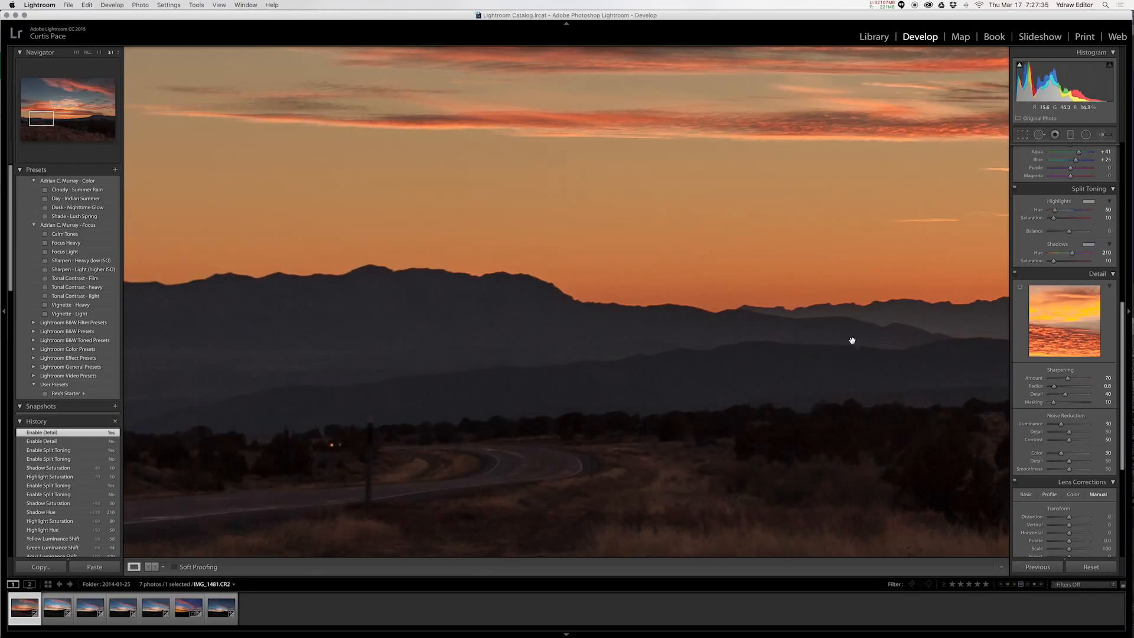
drag(814, 353, 719, 356)
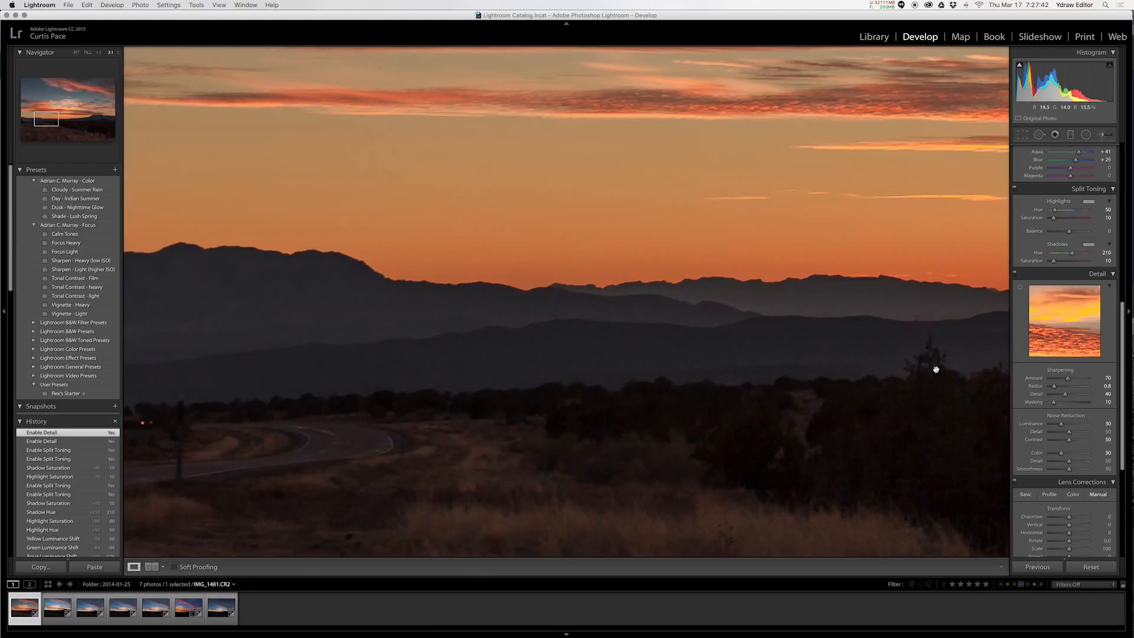
Try a sharpening amount of 150 and inspect its effect on the mountain edges and clouds
drag(1068, 380, 1111, 381)
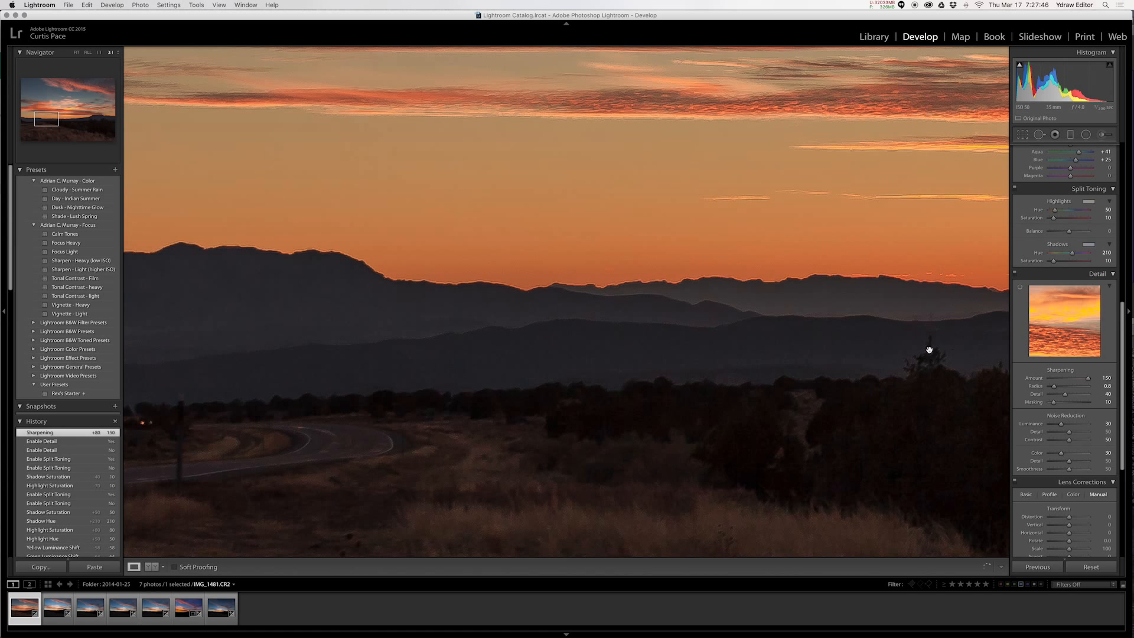
click(619, 315)
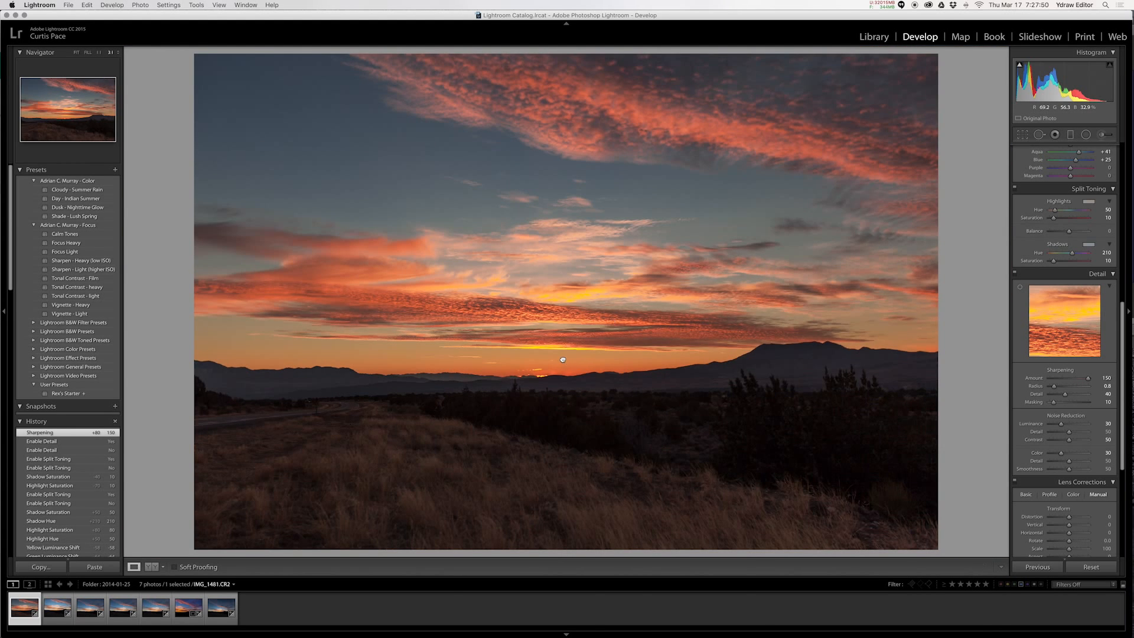
click(563, 359)
drag(485, 394, 696, 296)
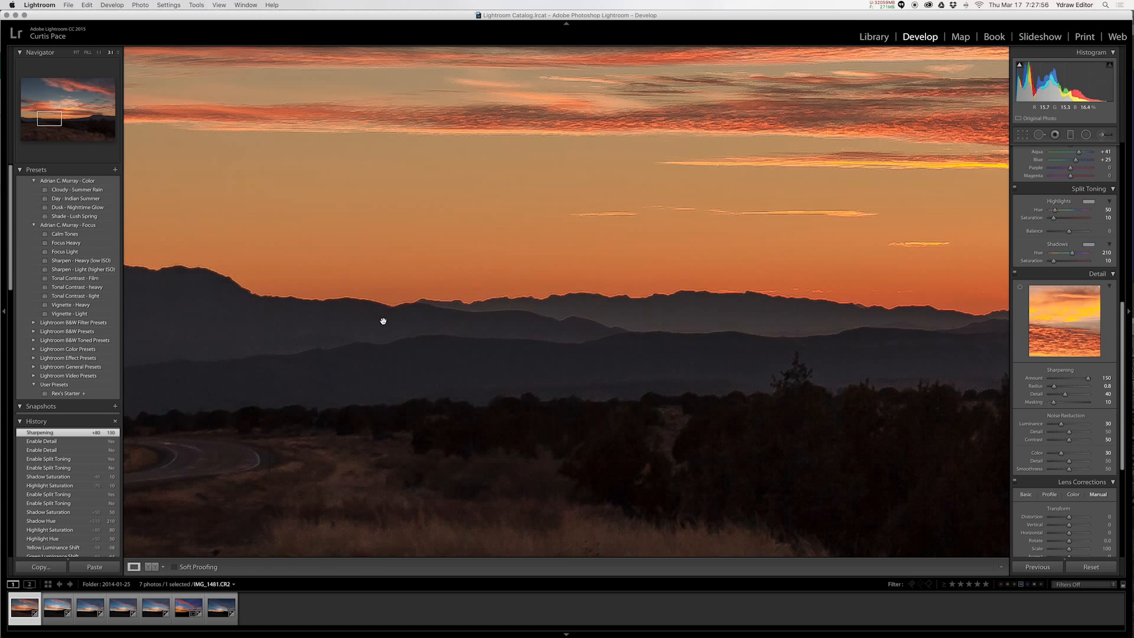
drag(397, 310, 478, 269)
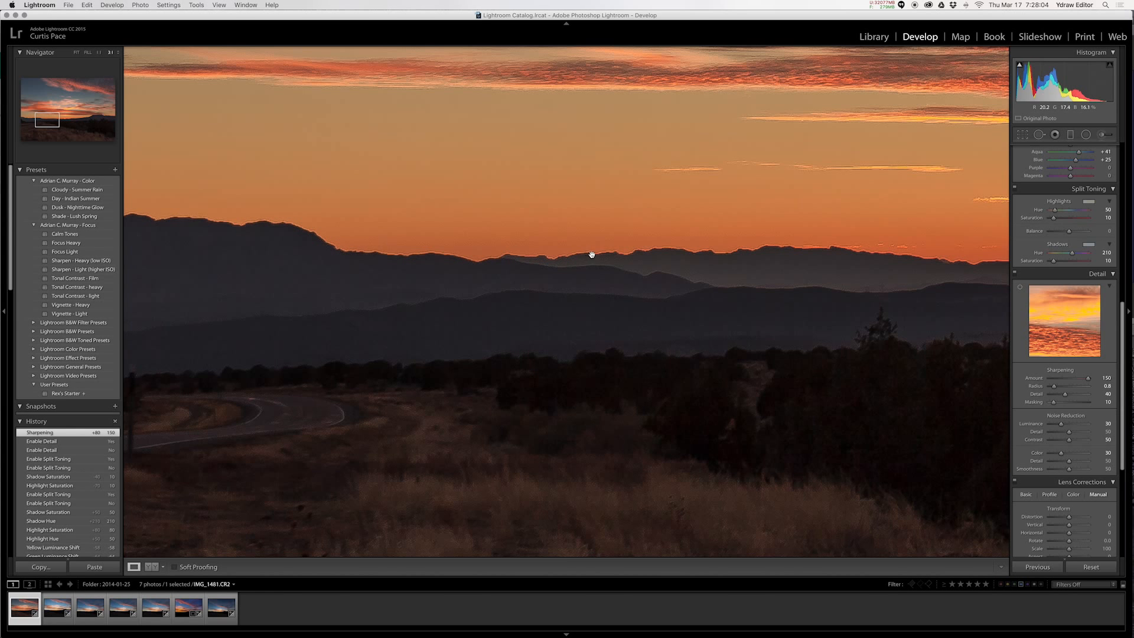
drag(634, 254, 672, 286)
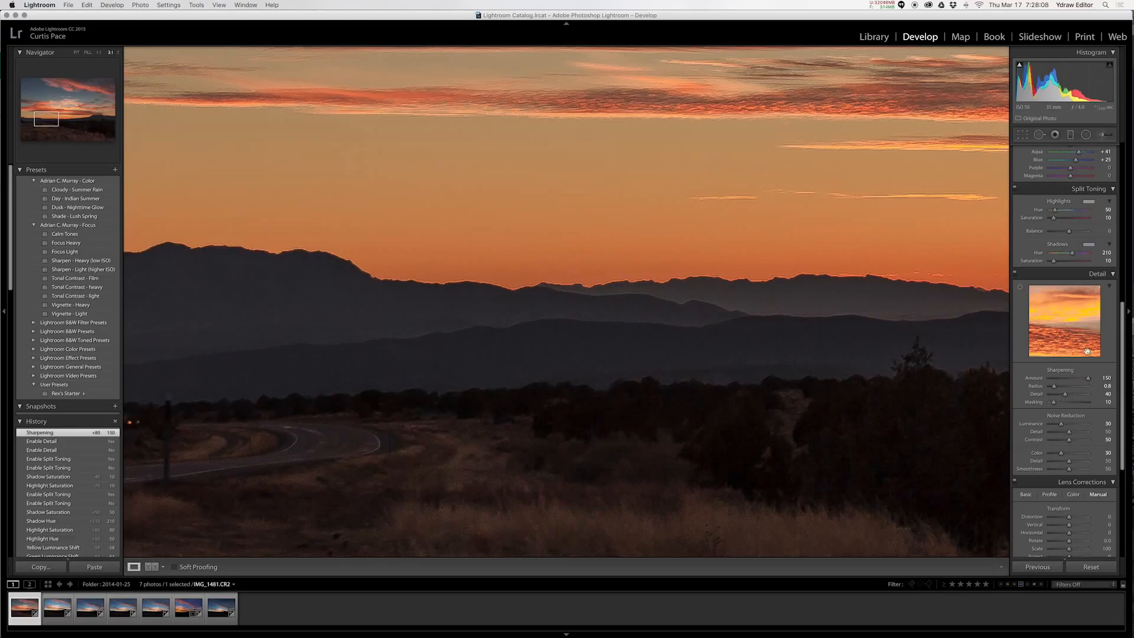
Try the sharpening radius at its maximum and at 0.5, and undo the radius and sharpening amount changes
drag(1055, 387, 1106, 390)
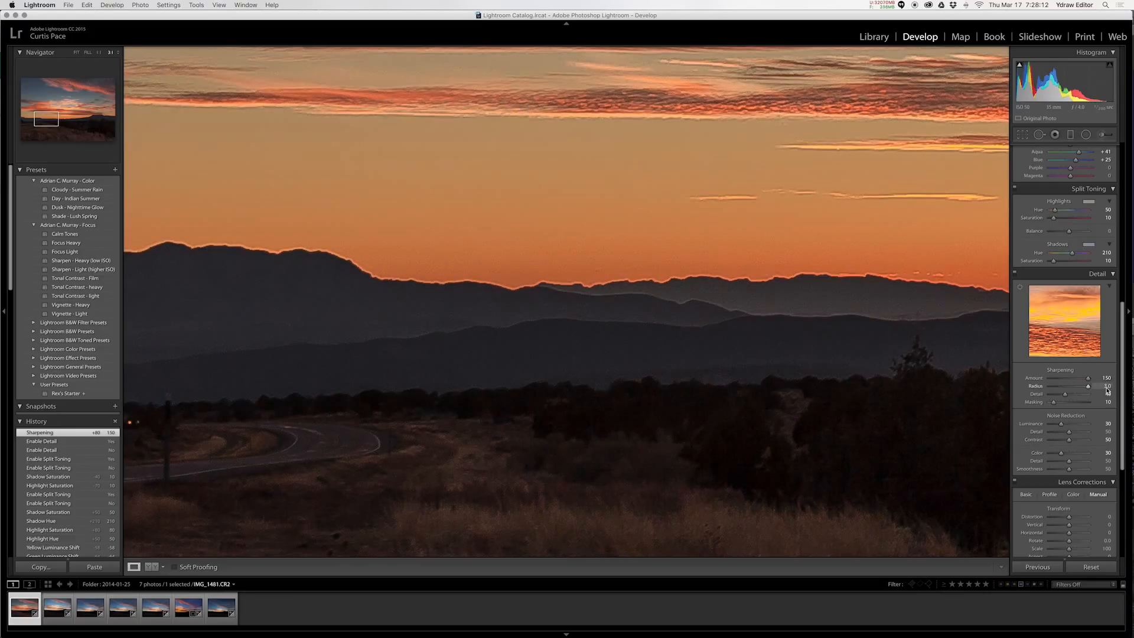
drag(1097, 391, 1049, 390)
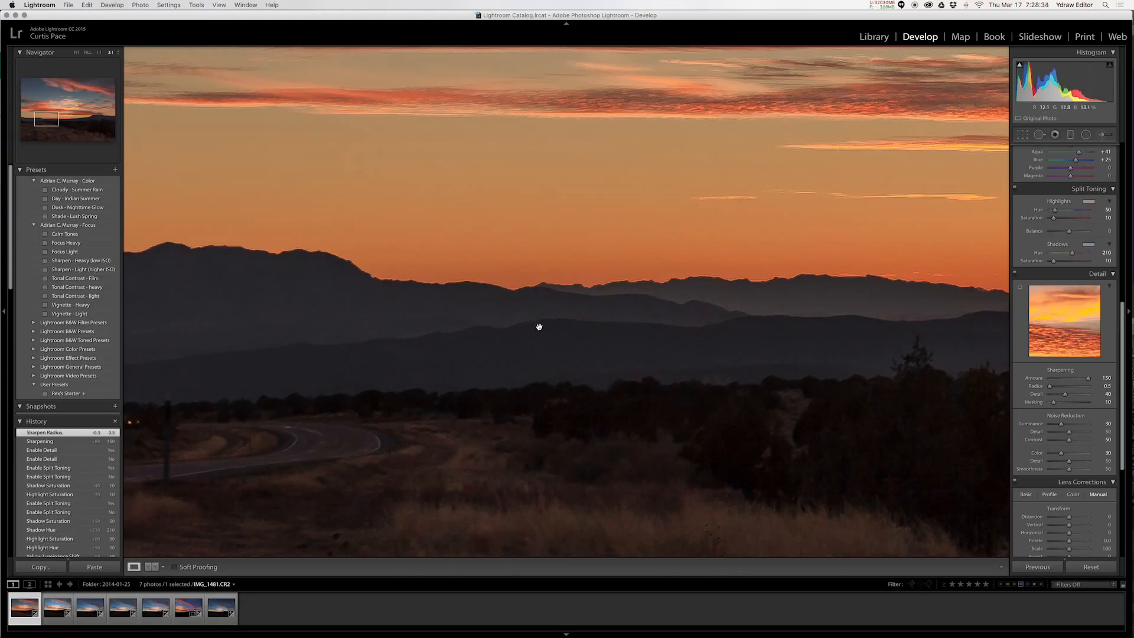
key(super+z)
key(super+z)
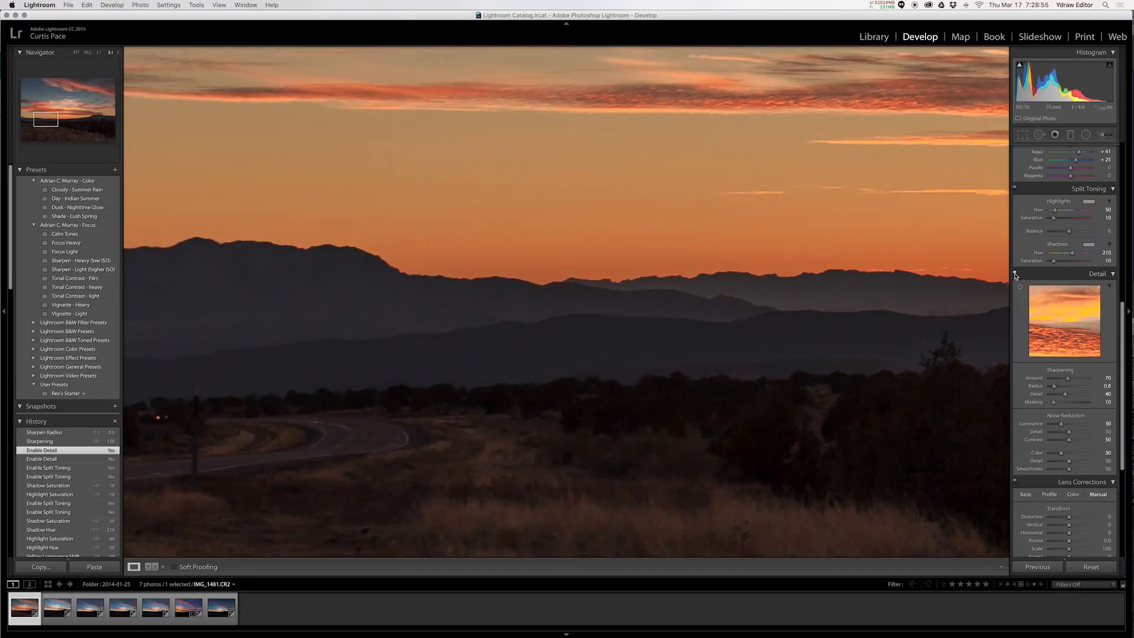
Compare the ridges, sky and road with the Detail adjustments turned off and turned back on
click(1015, 274)
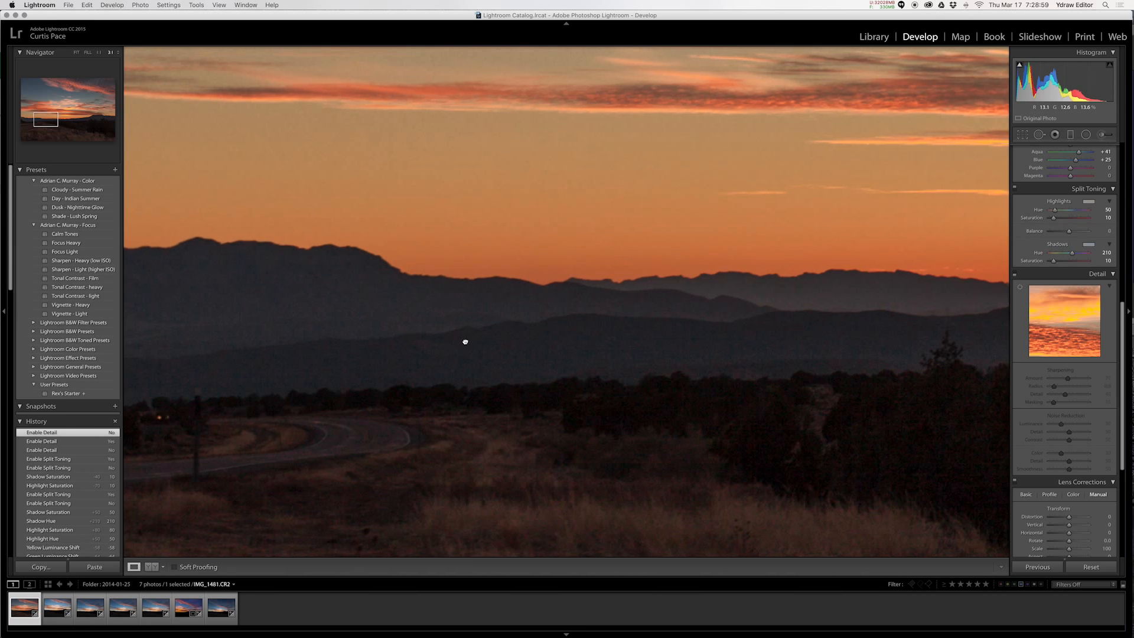
drag(466, 342, 529, 347)
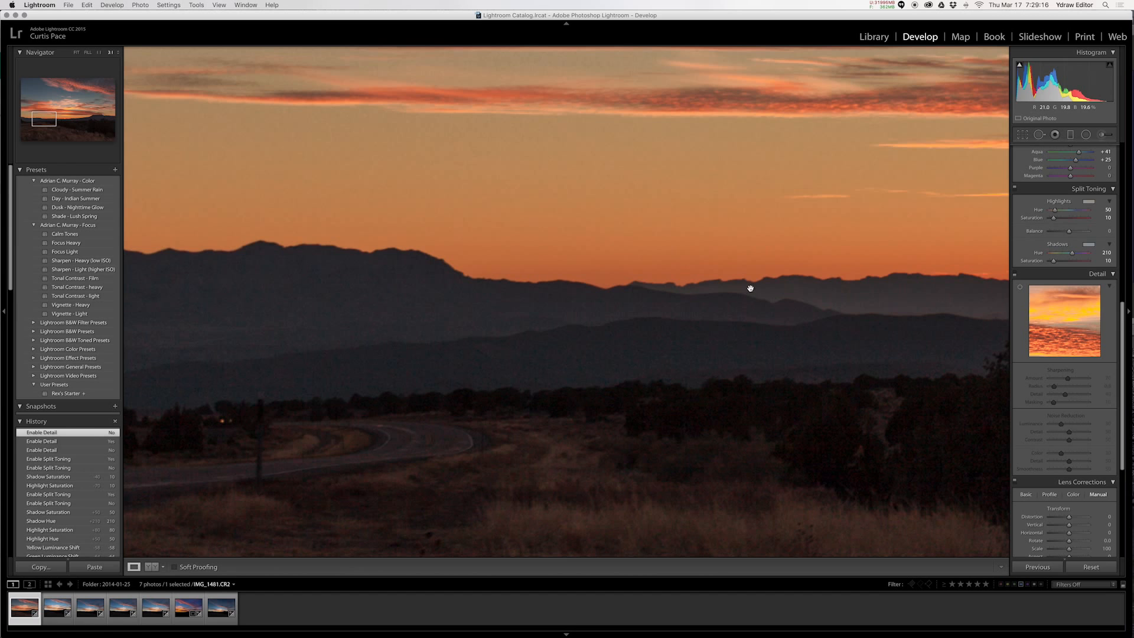
drag(522, 146, 567, 258)
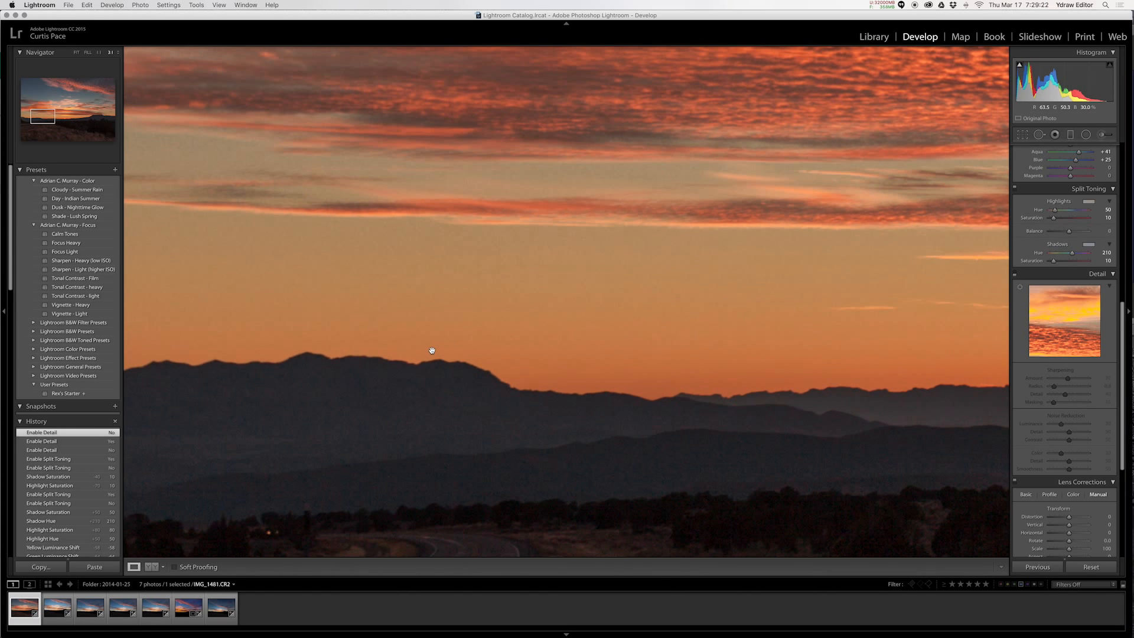
drag(435, 337, 449, 280)
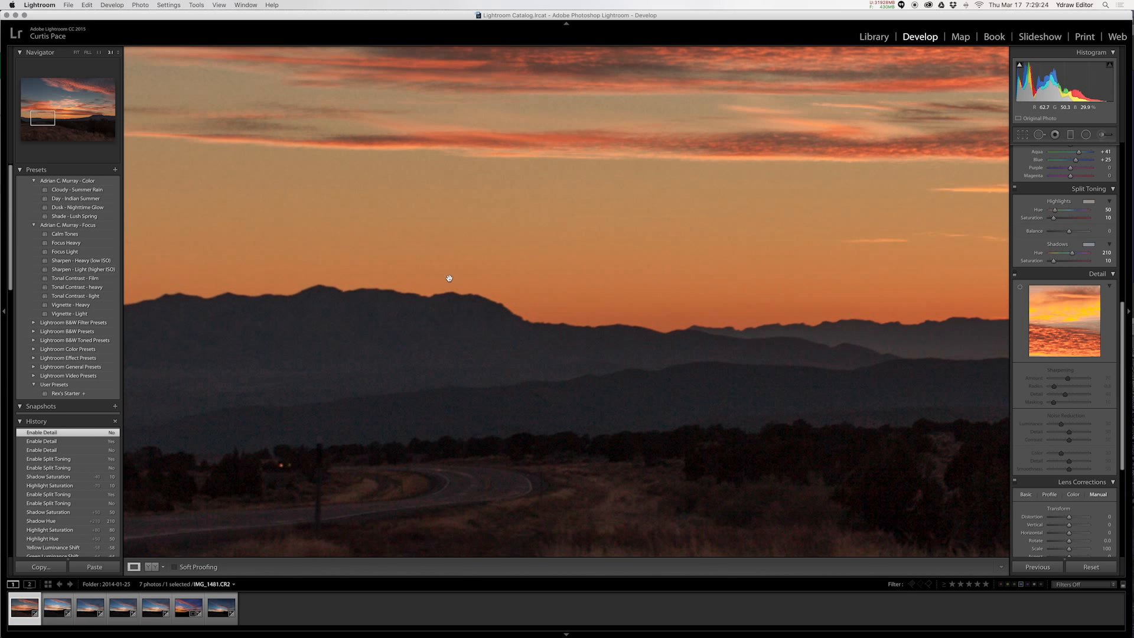
click(1015, 274)
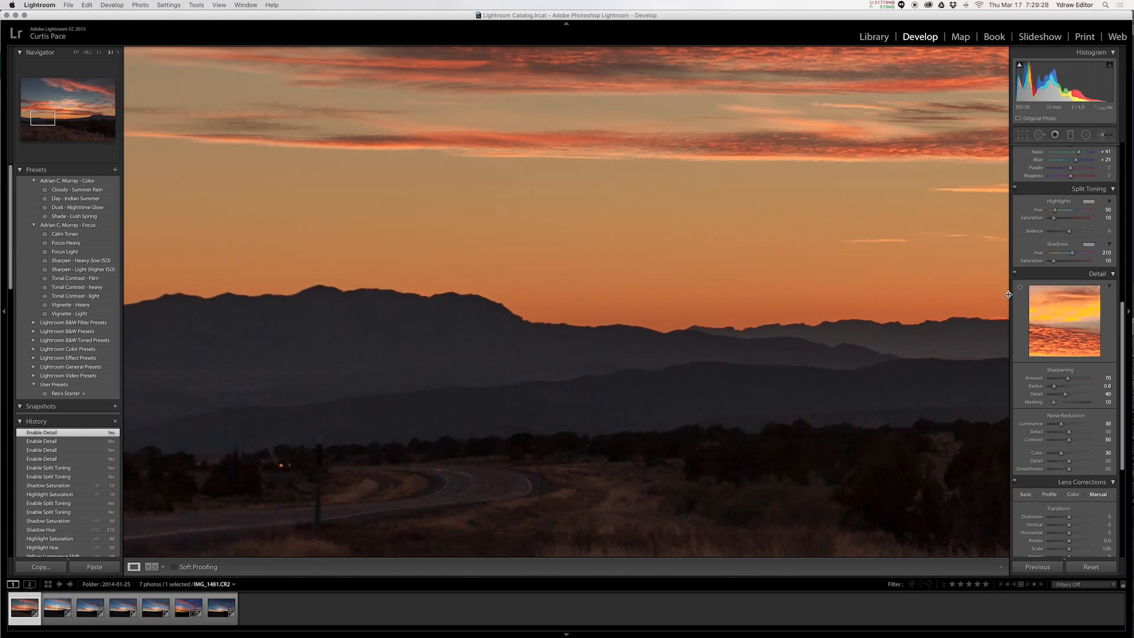
drag(828, 413, 751, 352)
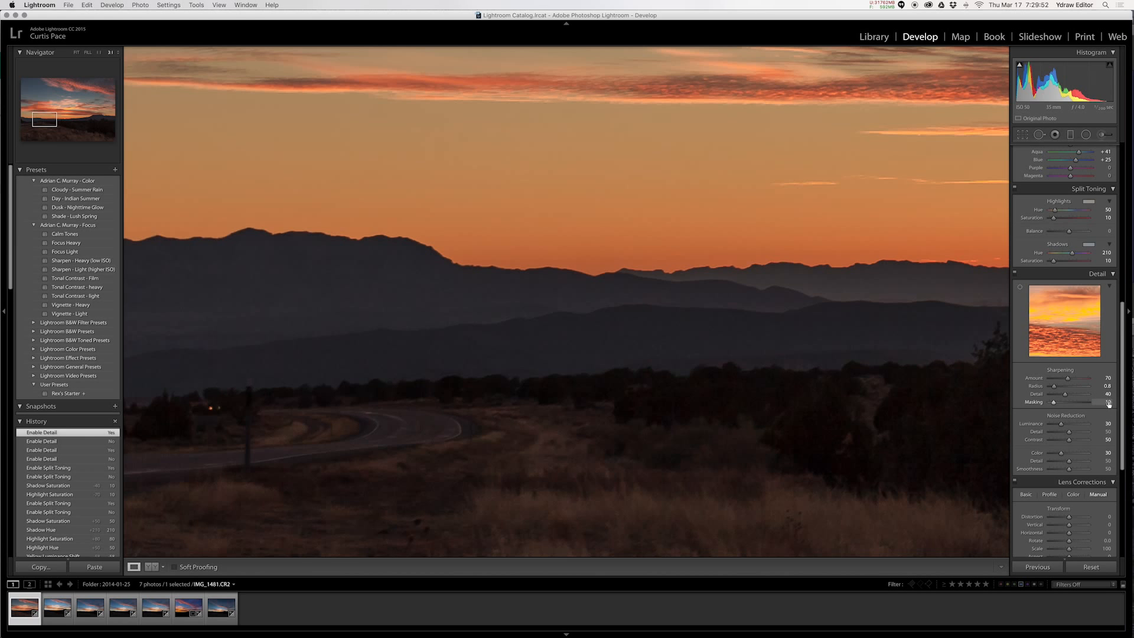
drag(414, 244, 543, 334)
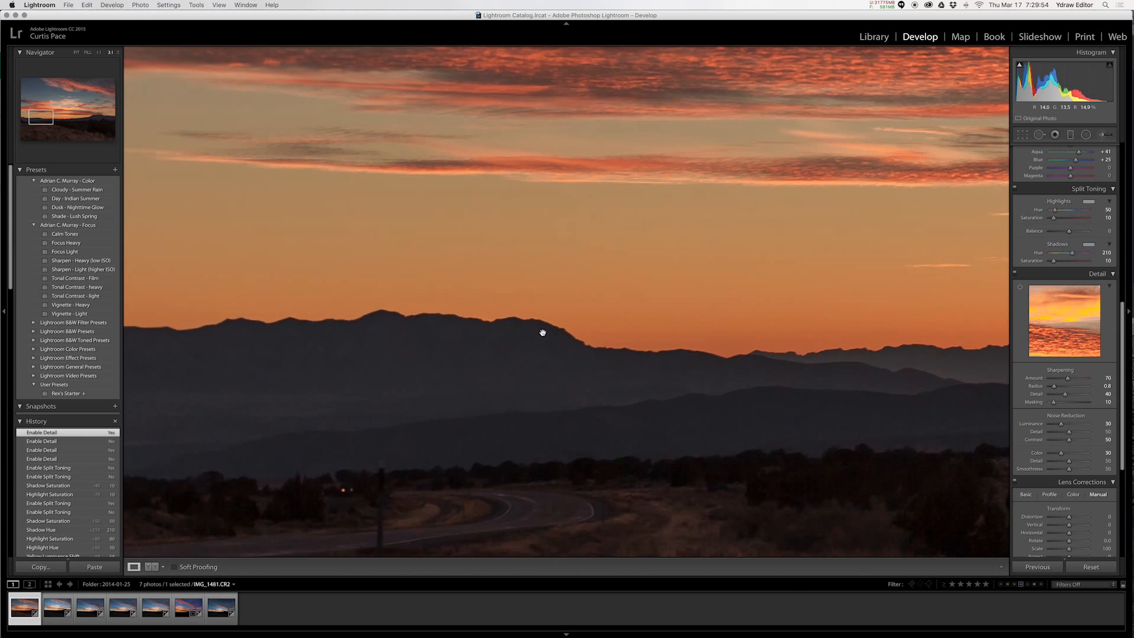
drag(733, 194, 532, 177)
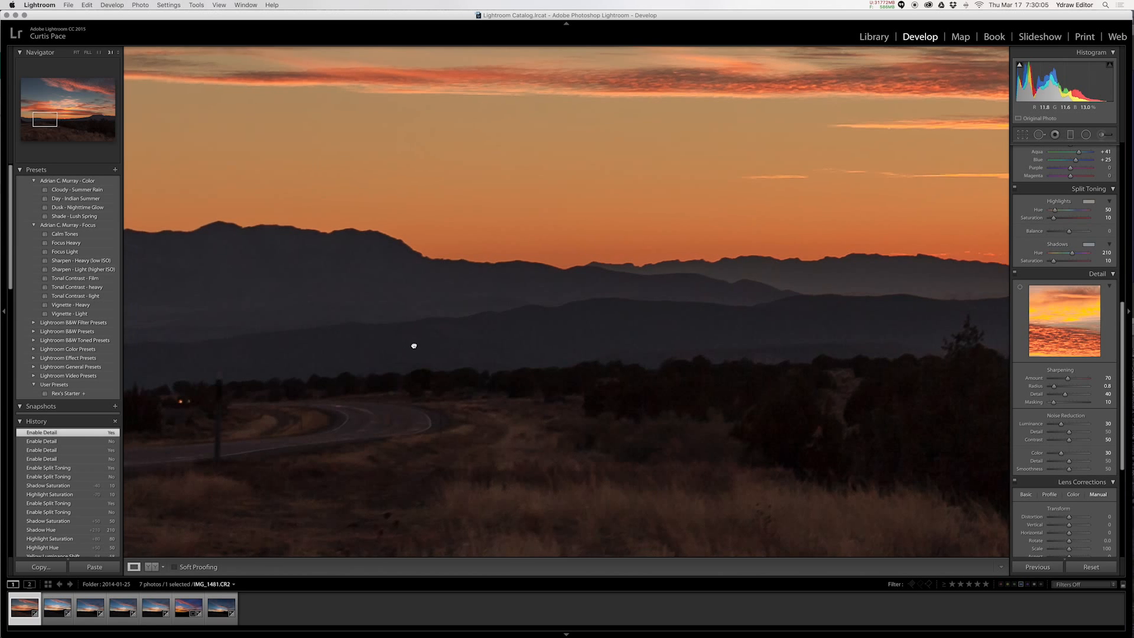
drag(413, 344, 534, 304)
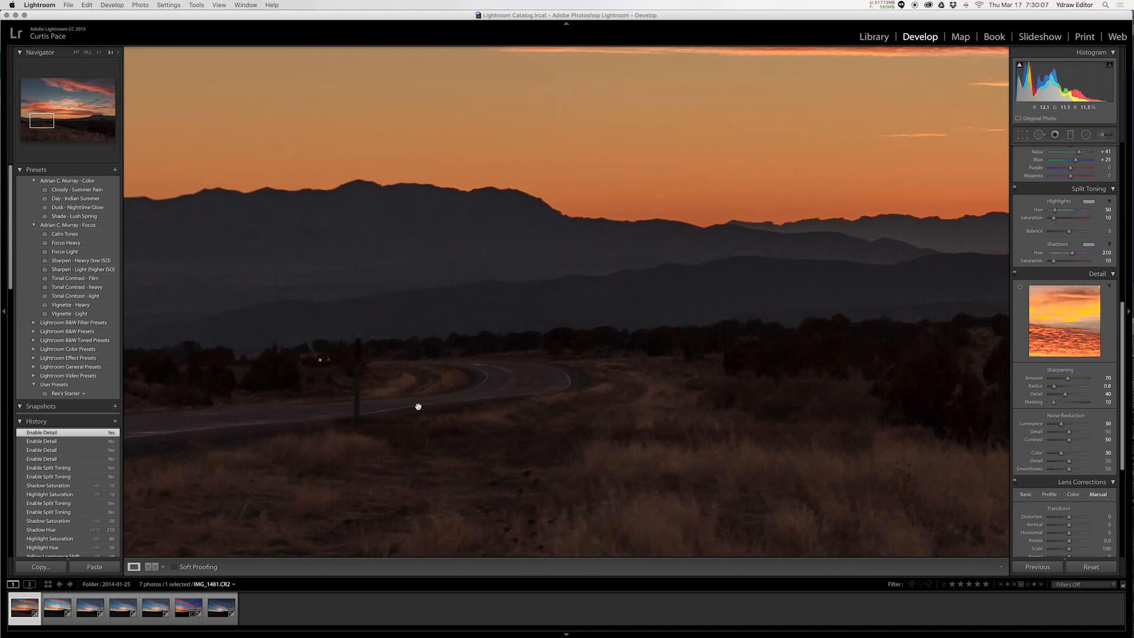
drag(433, 406, 615, 455)
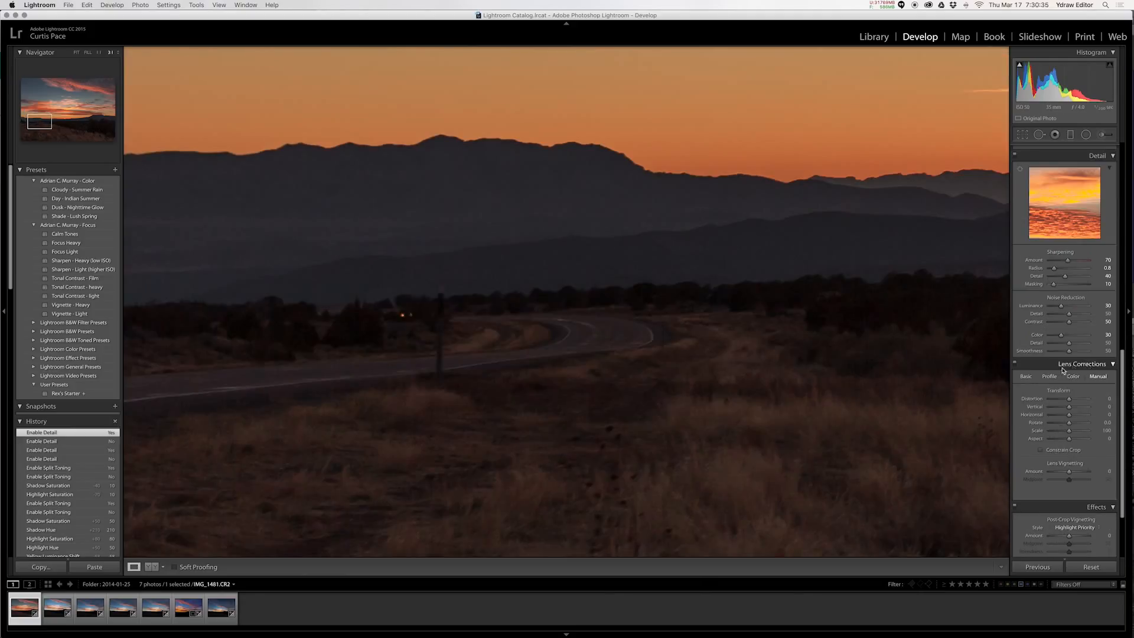
Review the Basic and Profile settings of the Lens Corrections, including profile corrections and chromatic aberration removal
click(1026, 376)
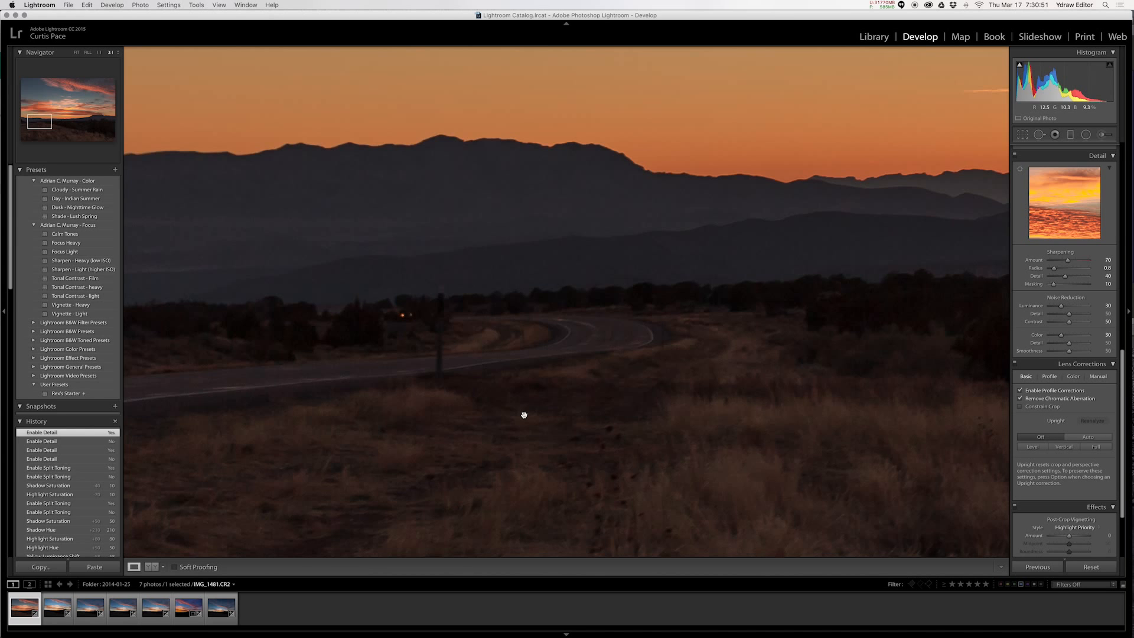
drag(485, 310, 590, 354)
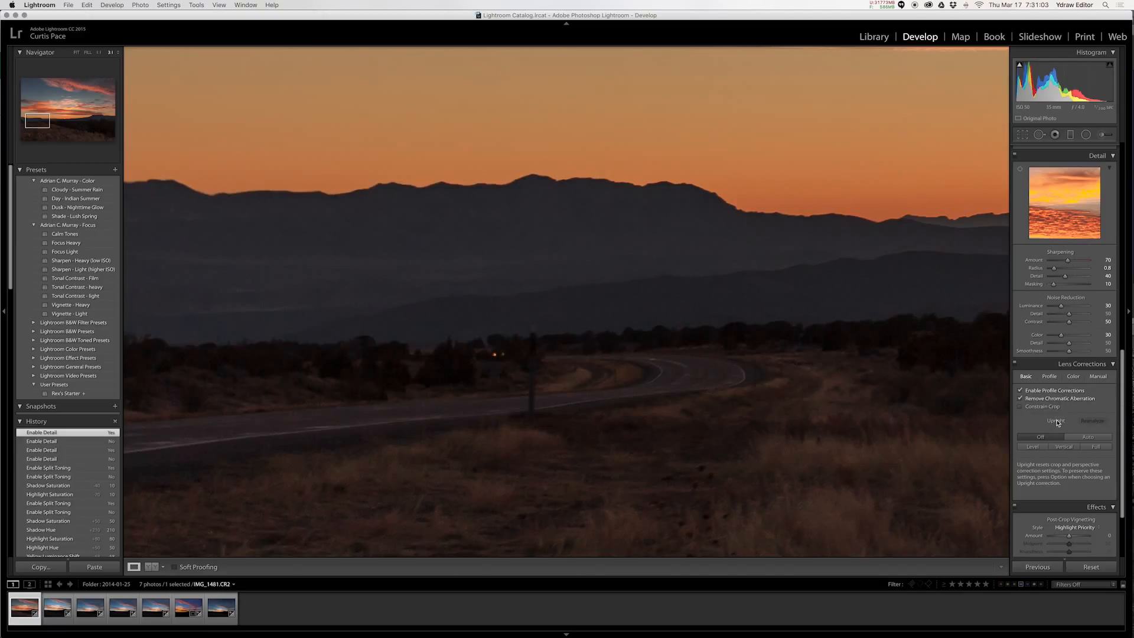
click(1051, 377)
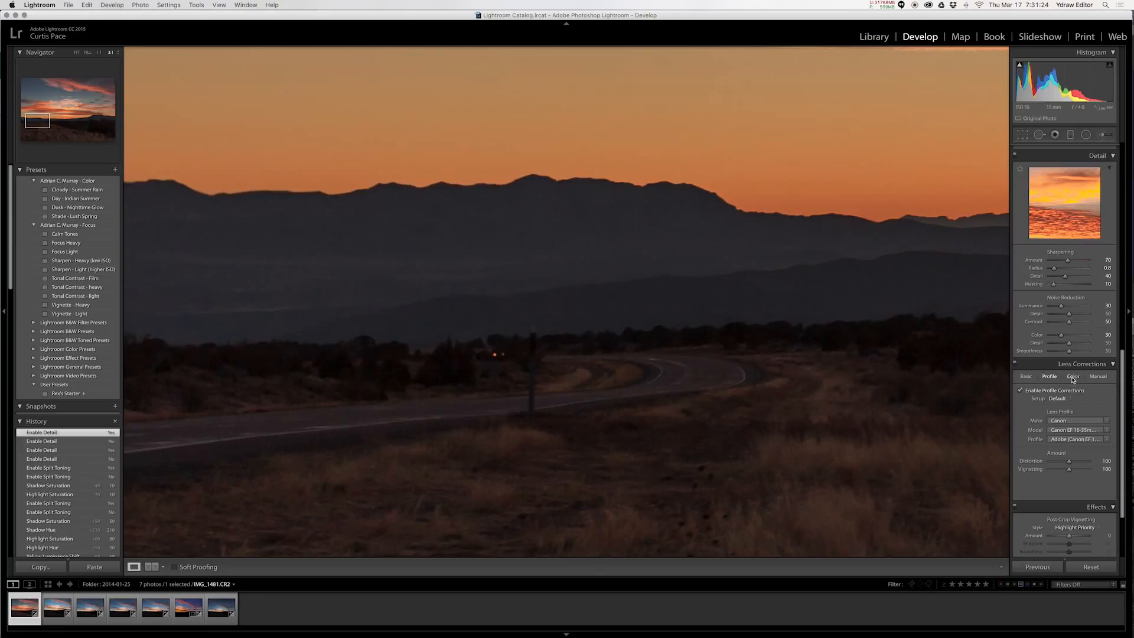
click(1028, 378)
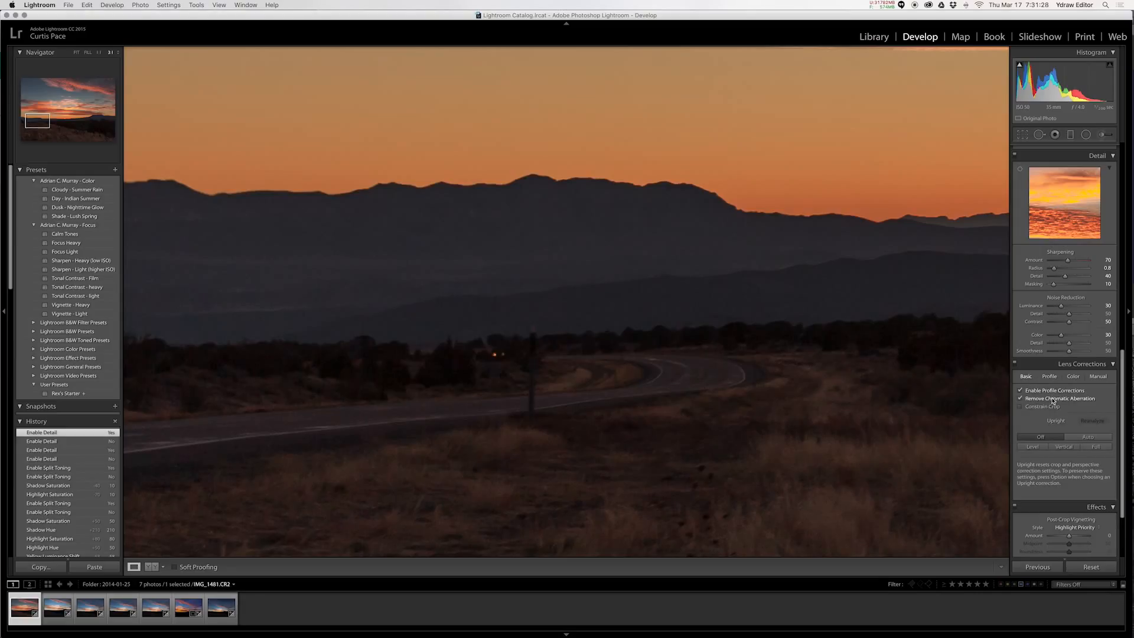
click(1050, 377)
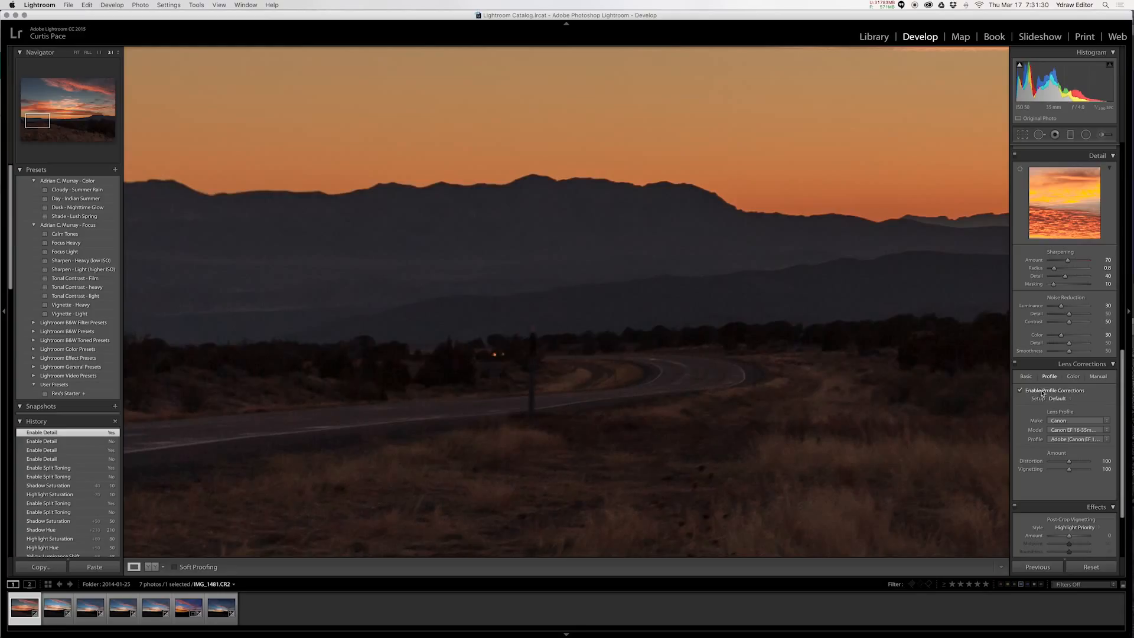
Review the Color settings of the Lens Corrections, including chromatic aberration removal and defringing, and inspect the horizon and trees up close
click(1073, 377)
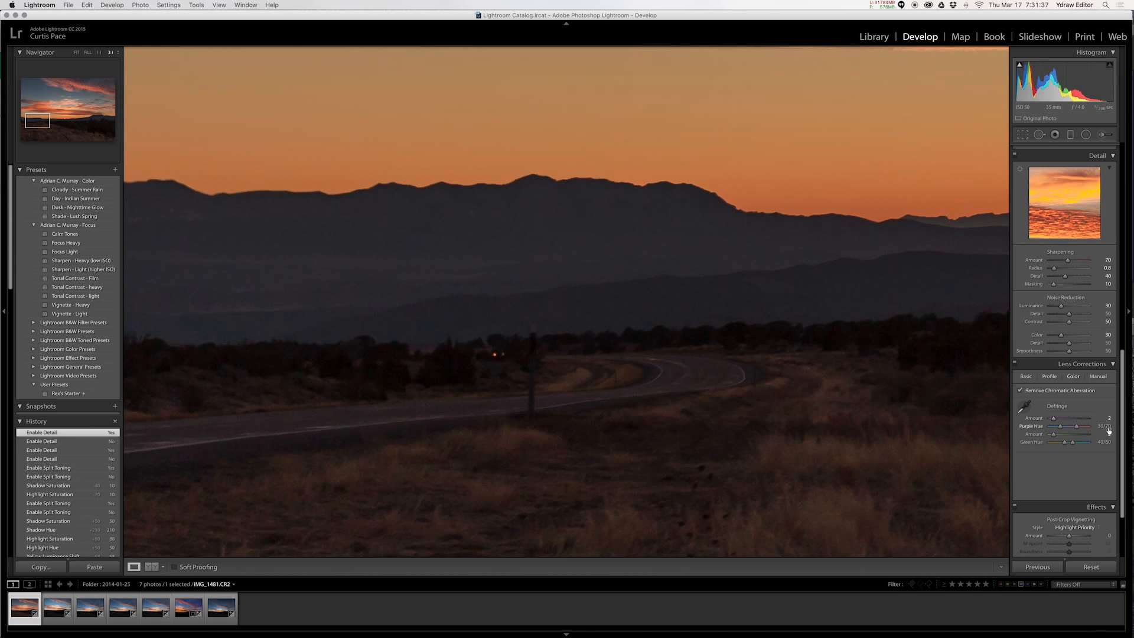
drag(939, 375, 456, 391)
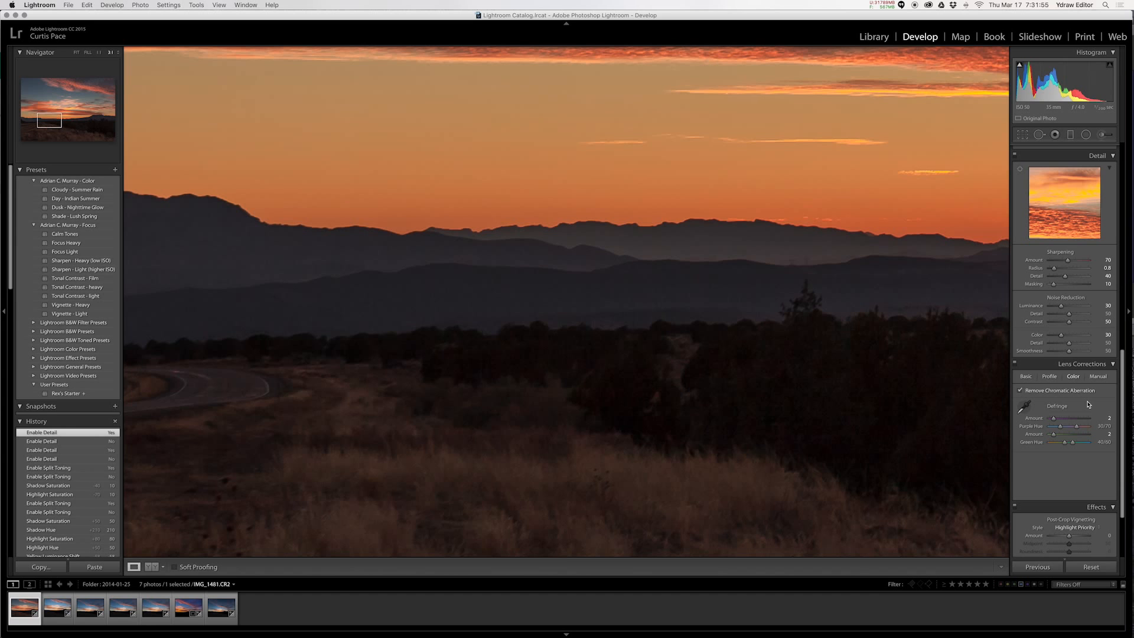
drag(784, 352, 683, 372)
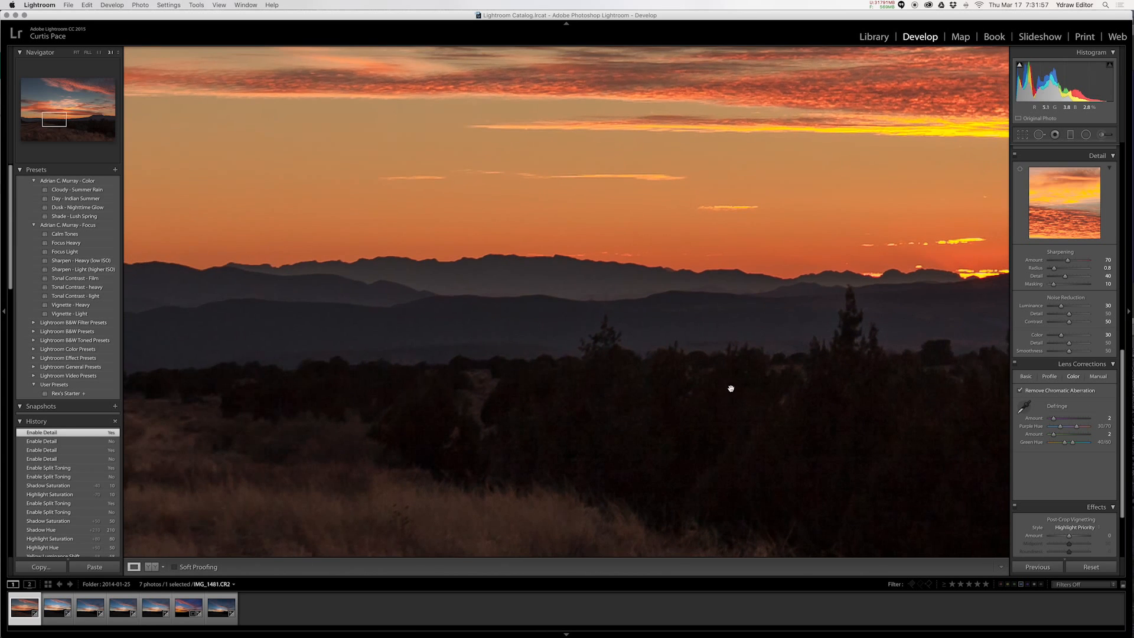
click(808, 388)
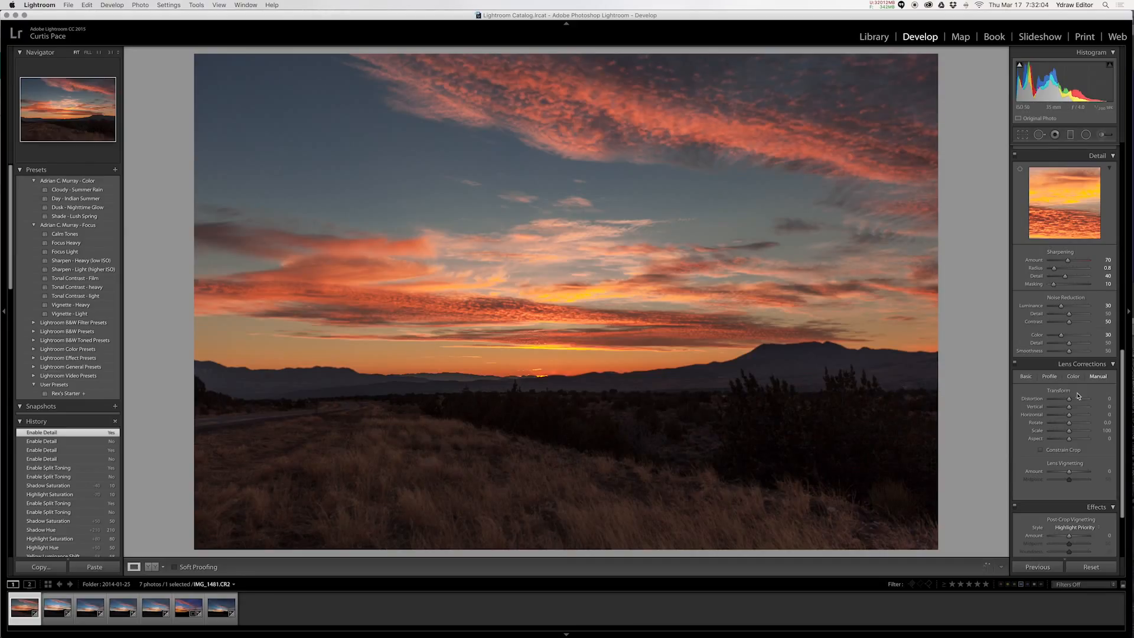
Try a manual lens distortion of -5, compare the photo with lens corrections off and on, and reset the distortion
mouse_move(1101, 398)
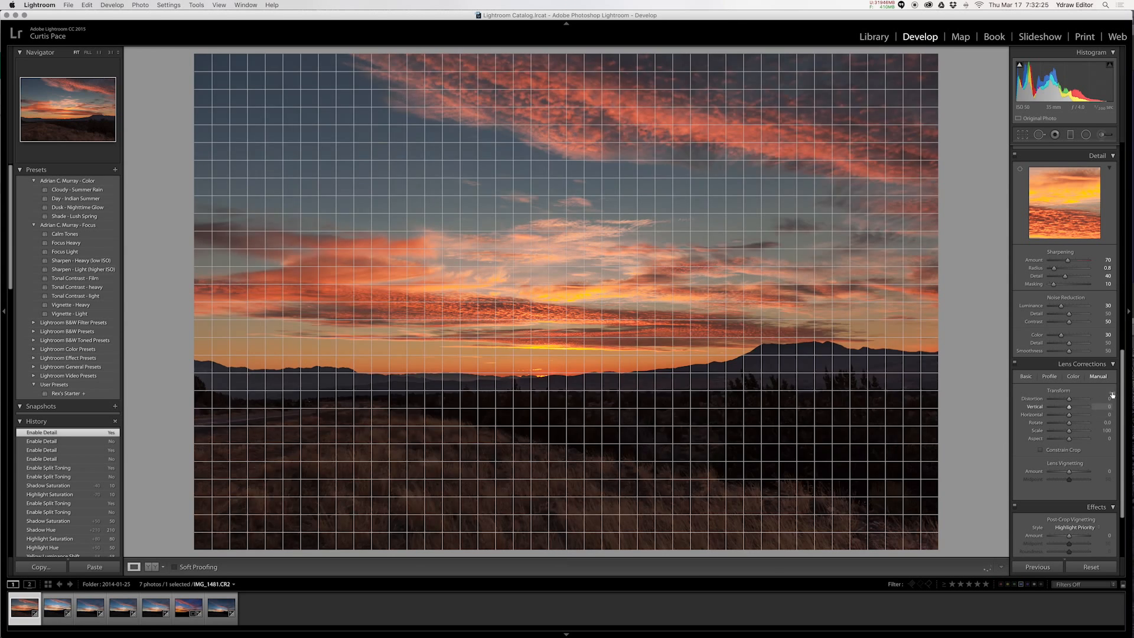
drag(1108, 398, 1101, 398)
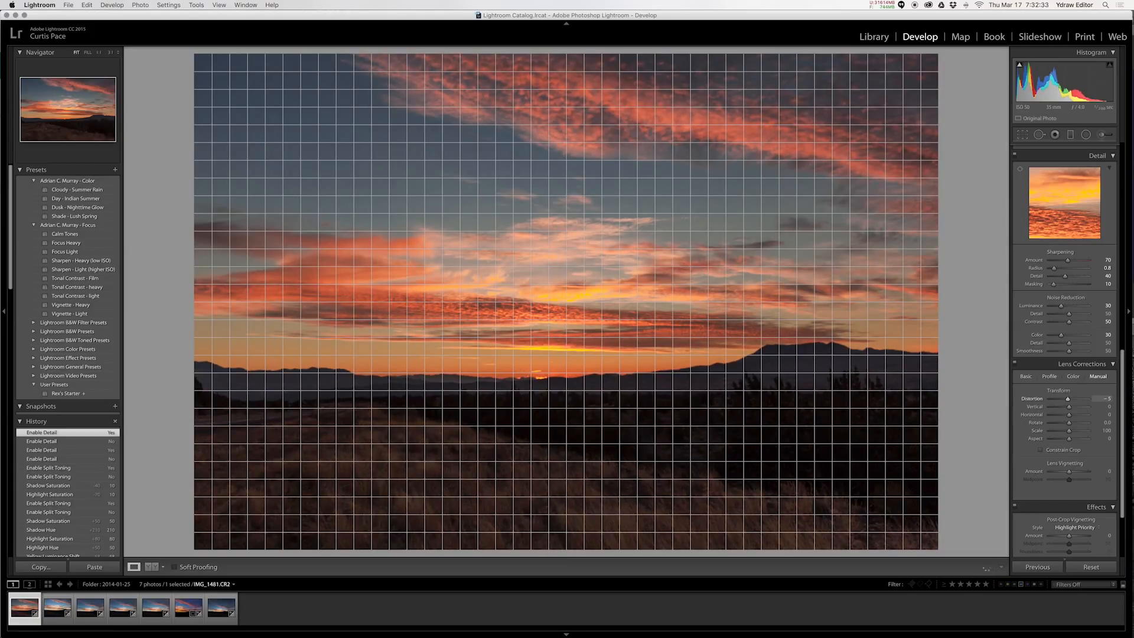
click(1015, 363)
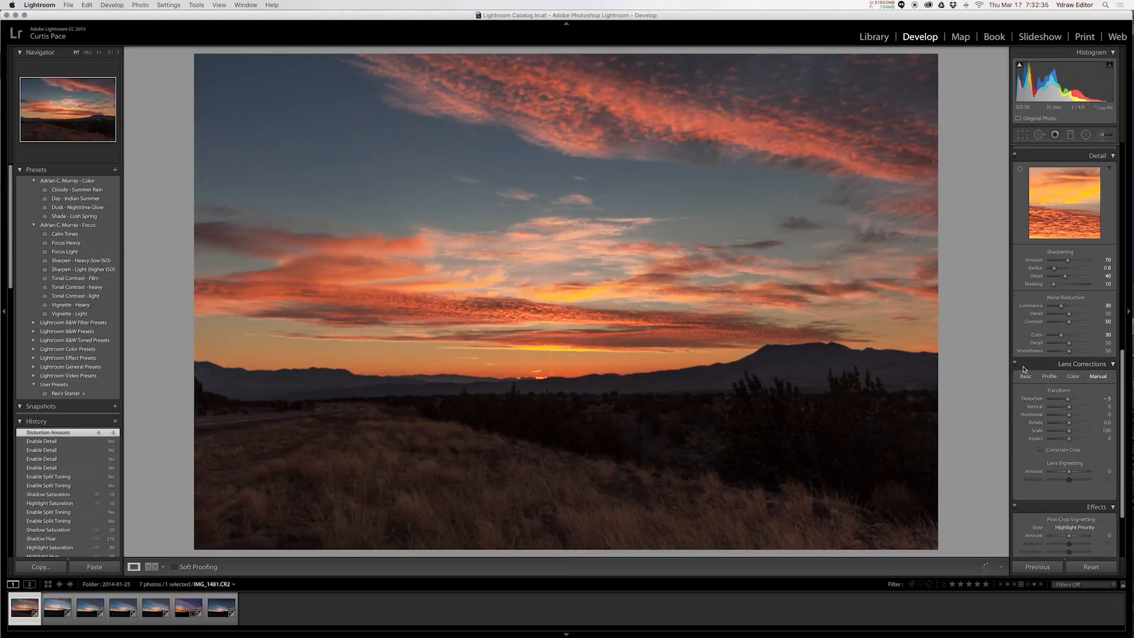
click(1015, 363)
double_click(1069, 400)
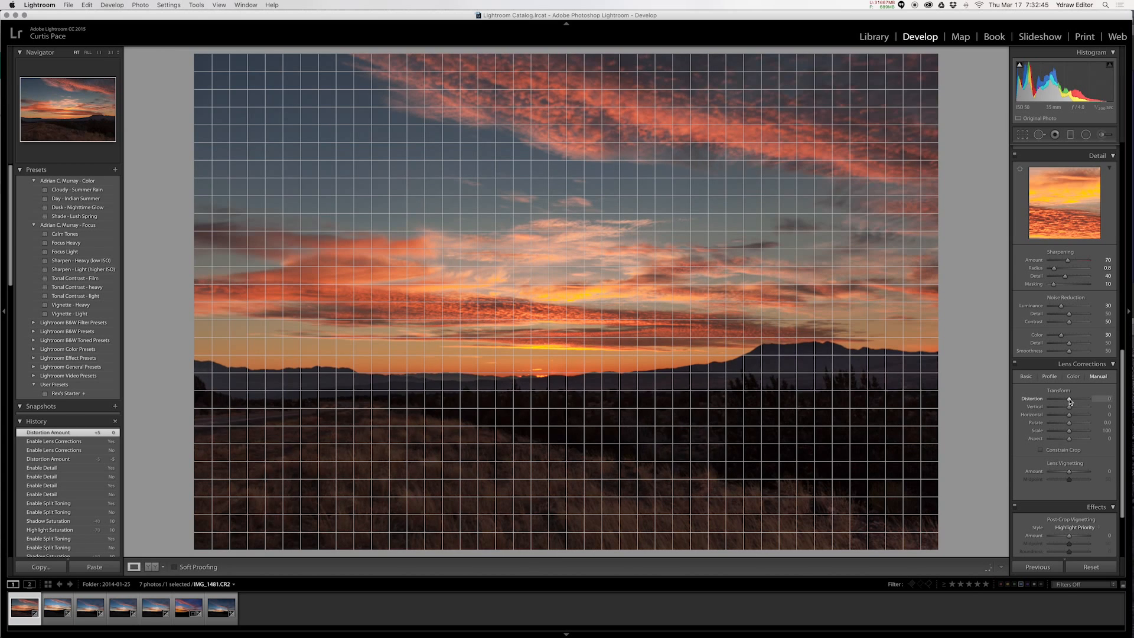
Try a manual distortion of +39 and raise the transform scale to push the white edges out of the frame
drag(1070, 400, 1078, 401)
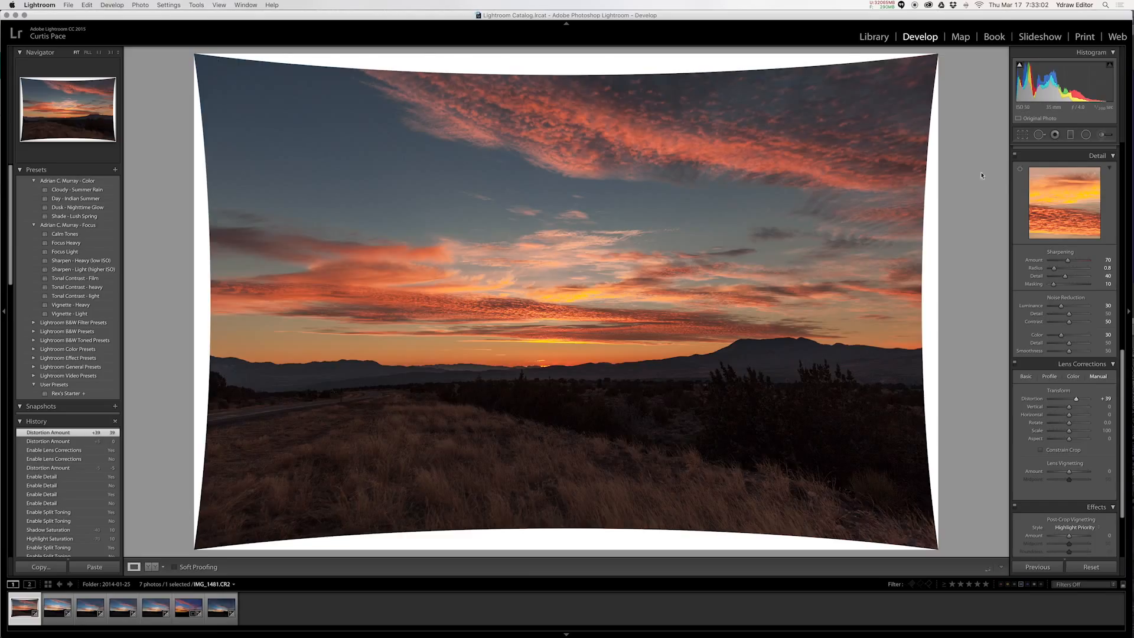
click(1104, 431)
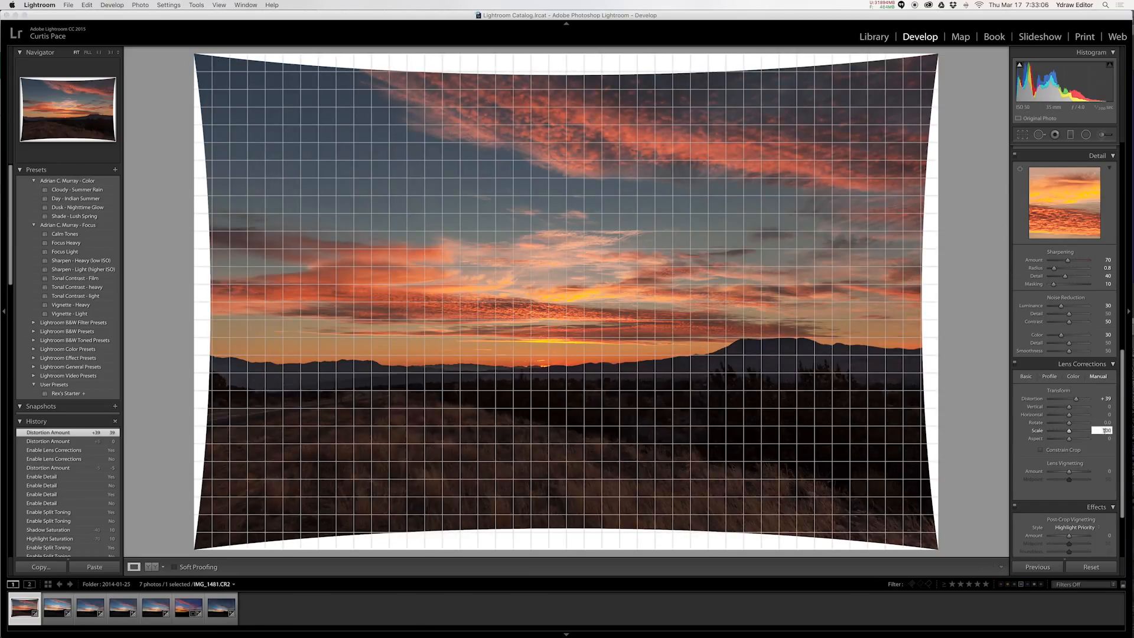
key(Up)
key(Up)
key(Up)
key(Up)
key(Up)
key(Up)
key(Up)
key(Up)
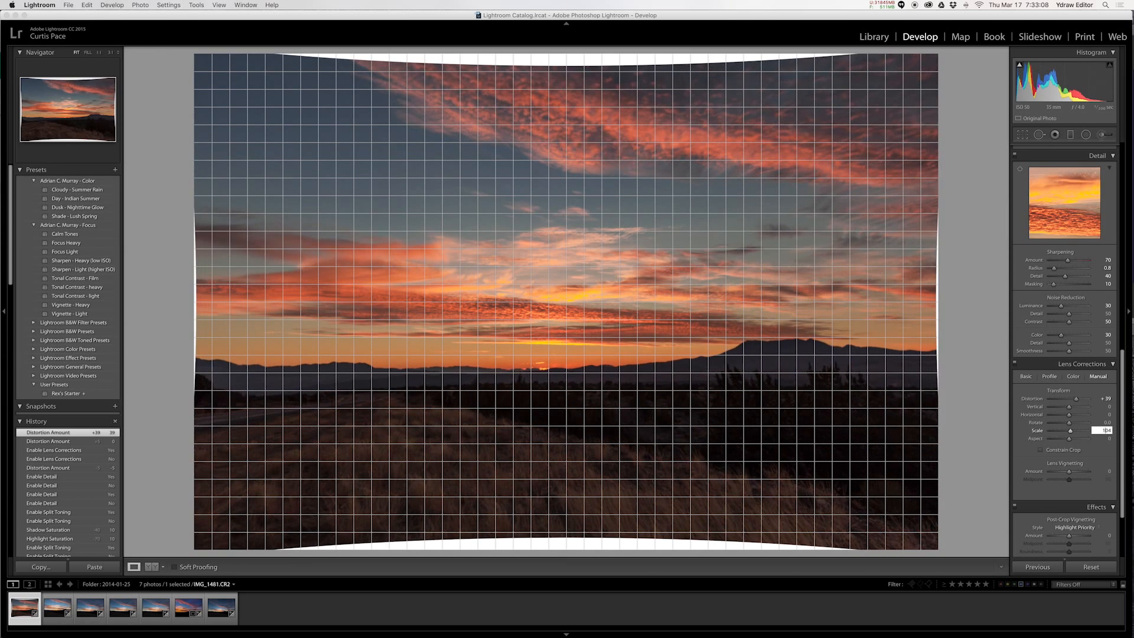
key(Up)
key(Up)
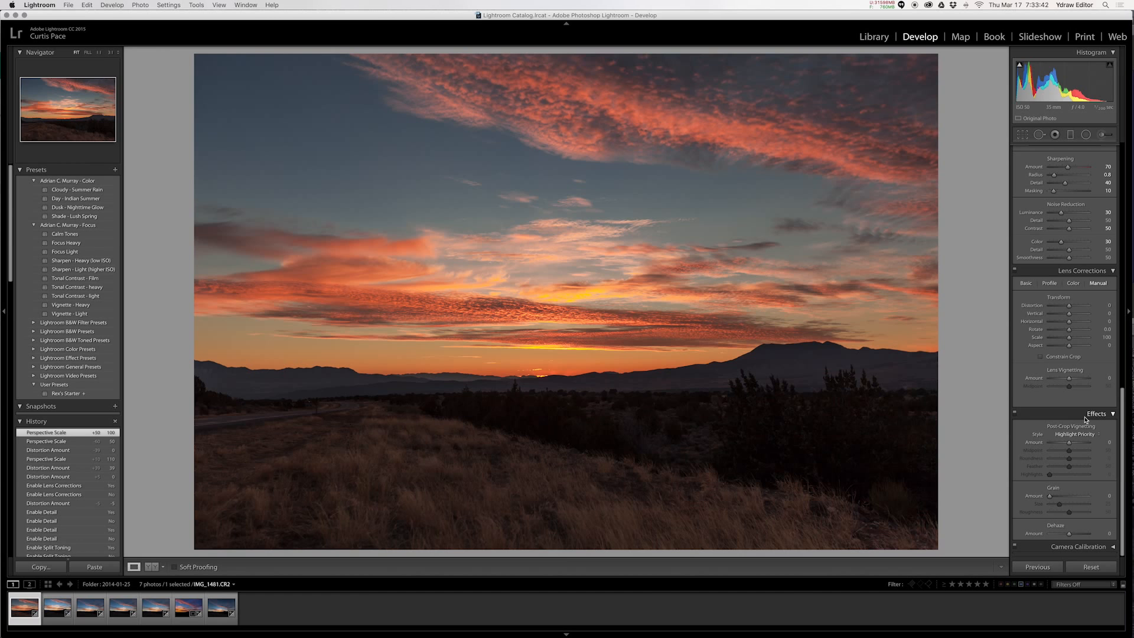
Try a post-crop vignette with amount -100, midpoint 0, roundness at +100 and back to 0, feather 100 and highlights 100
drag(1069, 444, 991, 444)
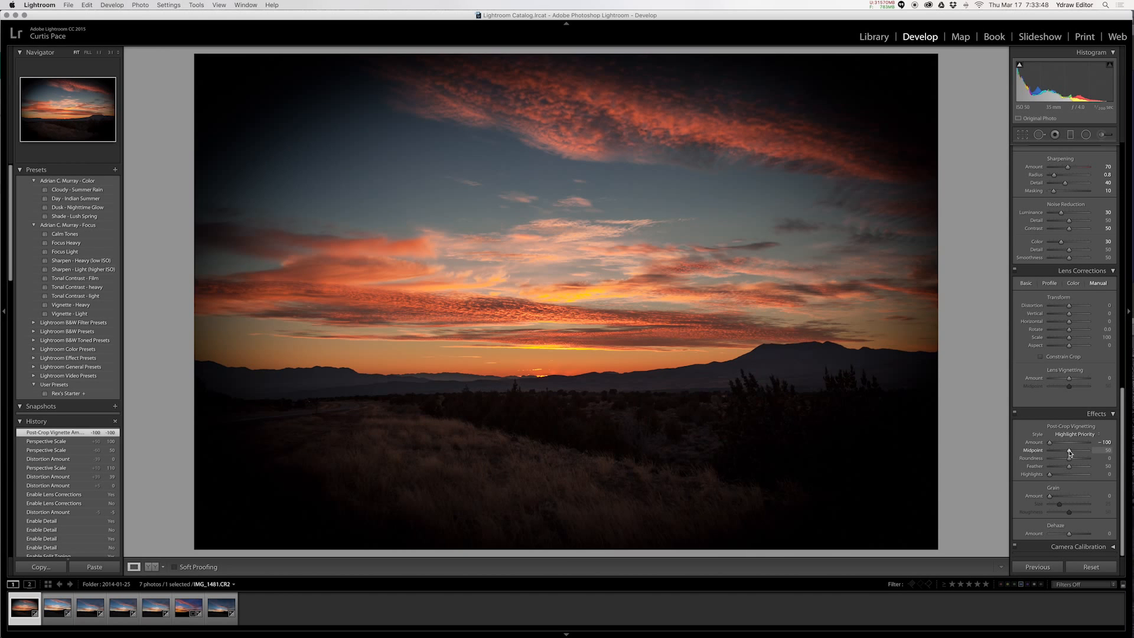
drag(1070, 453, 1121, 464)
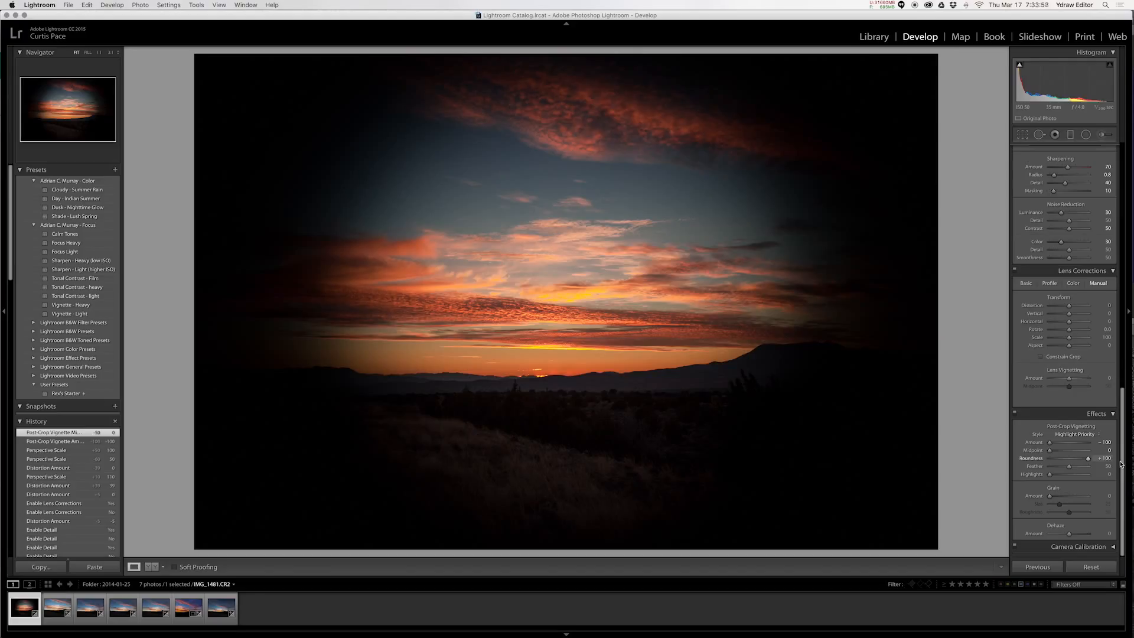
click(1104, 458)
text(0)
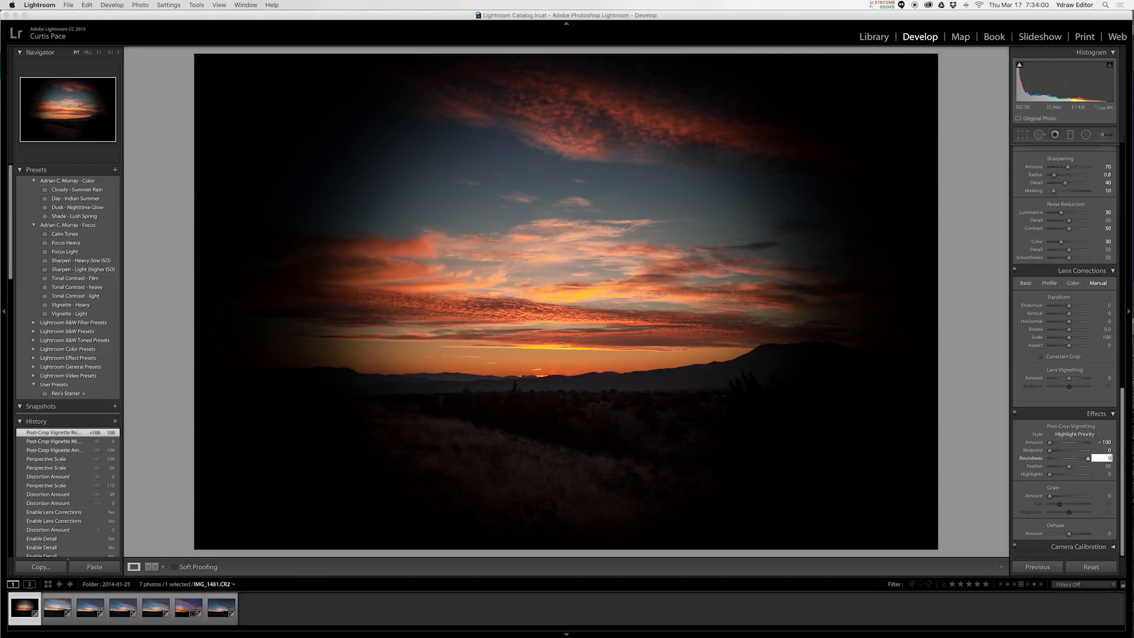
drag(1069, 467, 1131, 461)
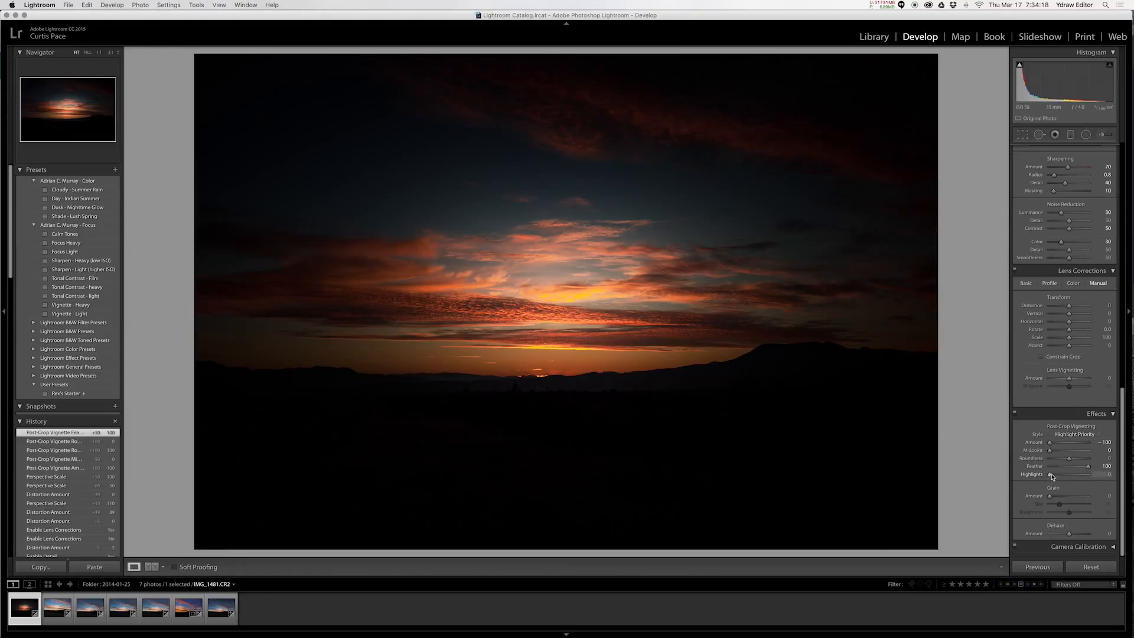
drag(1050, 474, 1132, 472)
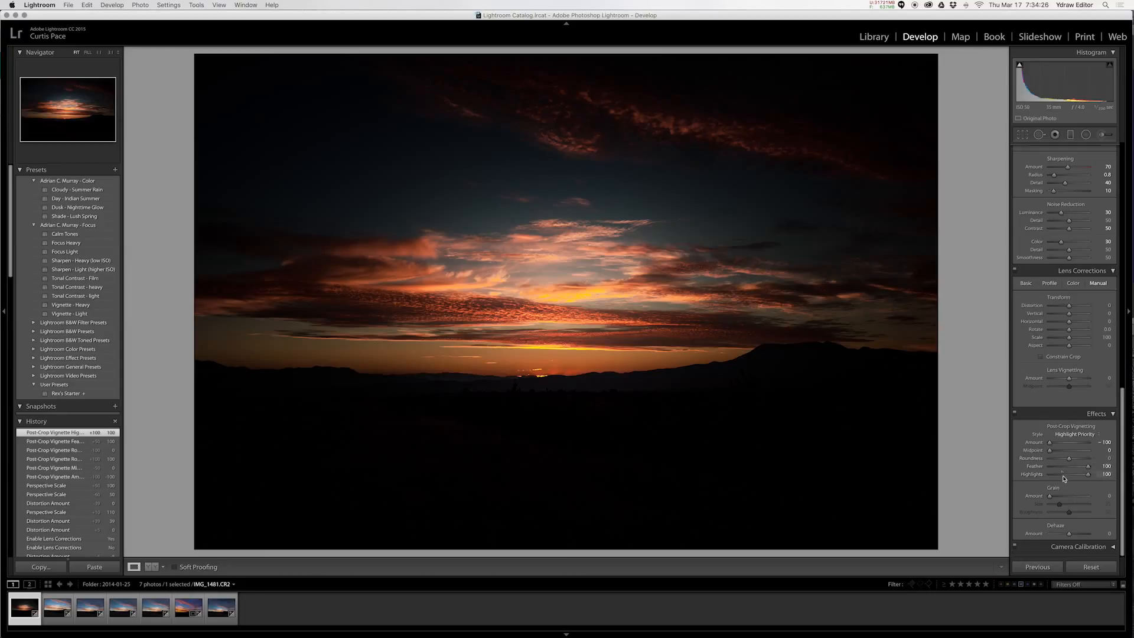
Try grain amounts of 100 and 68, inspecting the texture up close, and return the grain amount to 0
drag(1051, 496, 1111, 498)
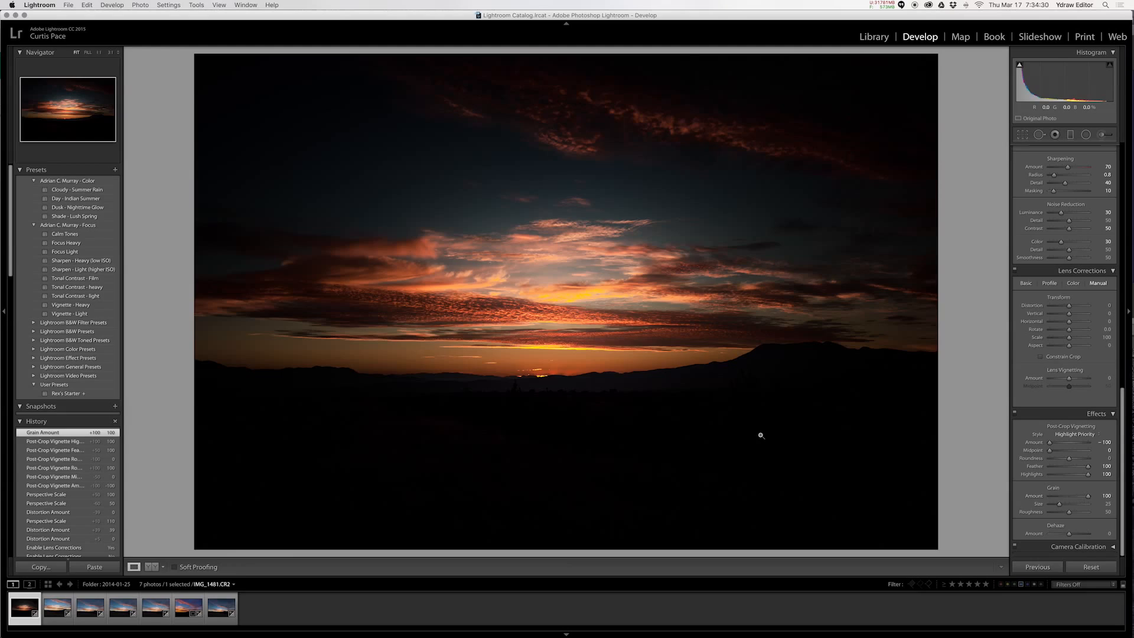
click(761, 435)
drag(478, 312, 707, 486)
click(727, 426)
mouse_move(1089, 496)
mouse_down()
mouse_move(1050, 497)
mouse_move(1075, 497)
mouse_up()
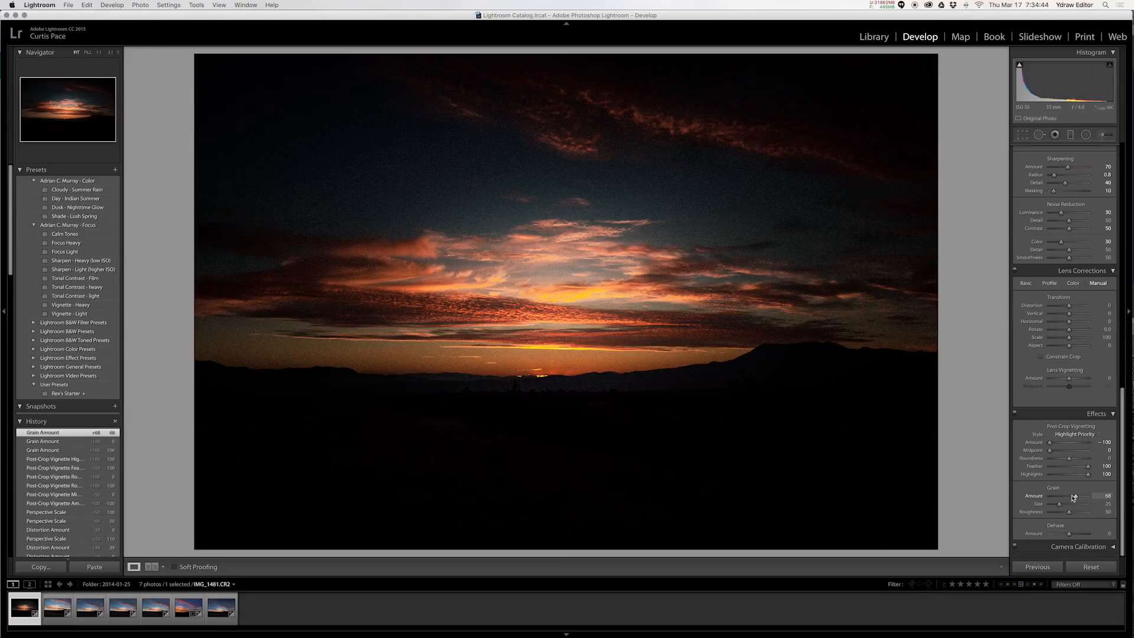
drag(1075, 498, 1022, 500)
Set the post-crop vignette amount back to 0
click(1104, 442)
text(0)
key(Return)
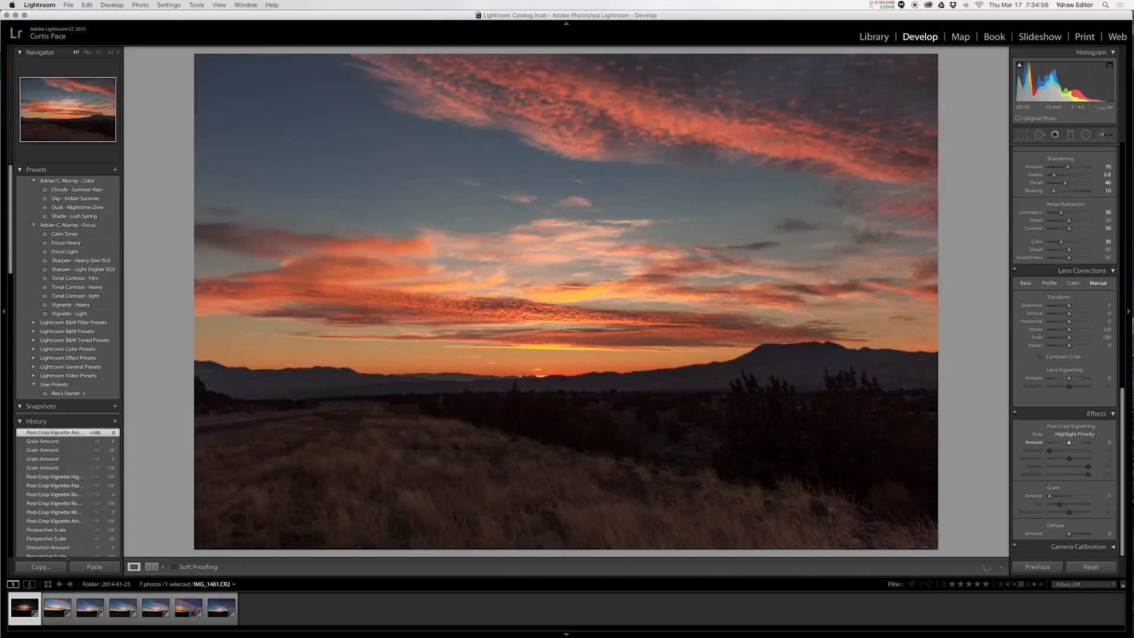
Raise the dehaze amount through 10 and 20 to 30 while inspecting the mountain ridges up close
click(309, 384)
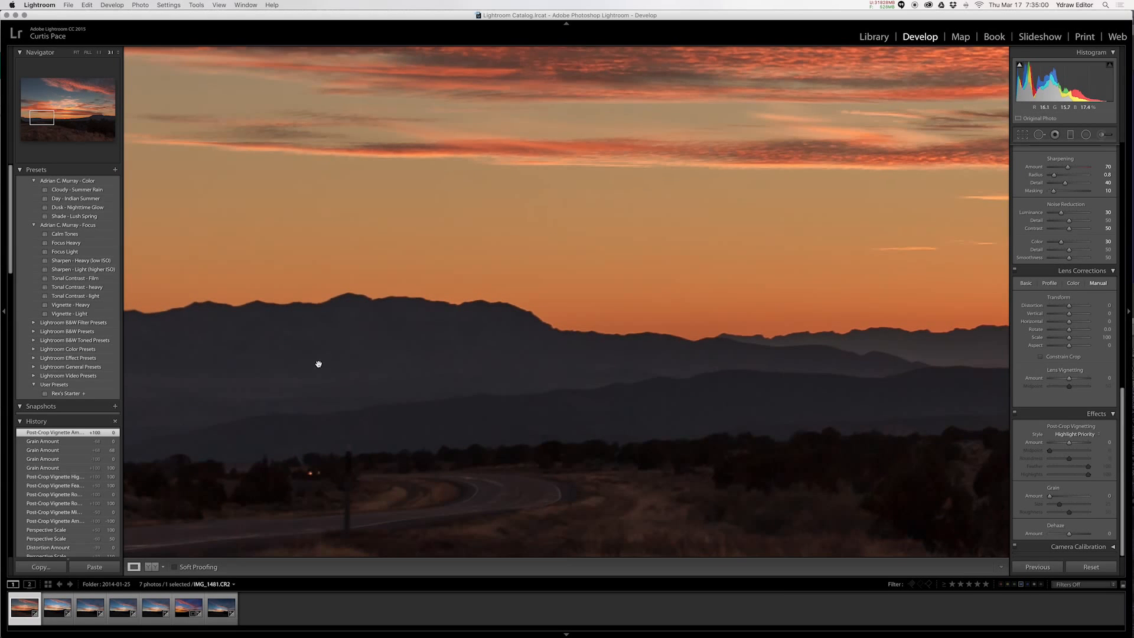
click(1106, 533)
text(10)
key(Return)
key(Up)
key(Up)
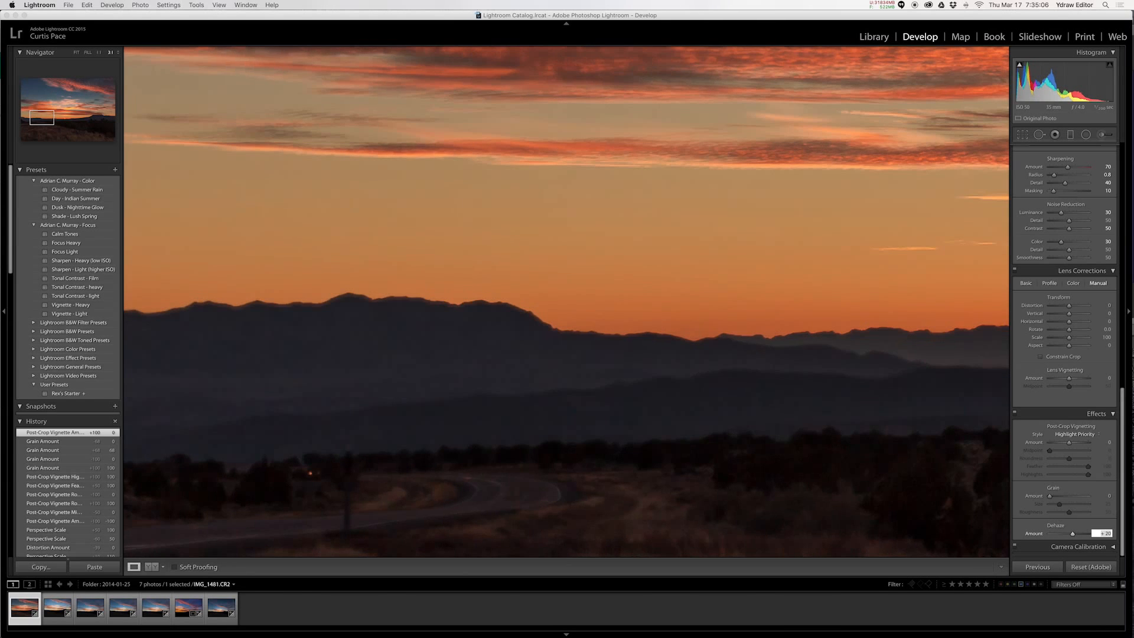
key(Up)
key(Up)
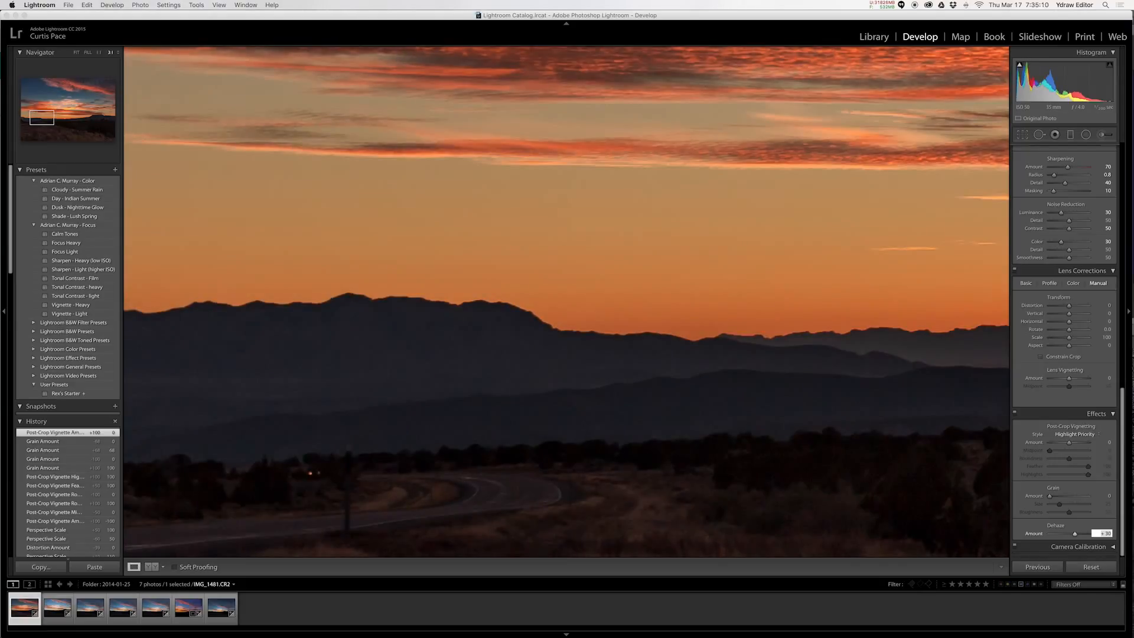
key(Return)
click(629, 502)
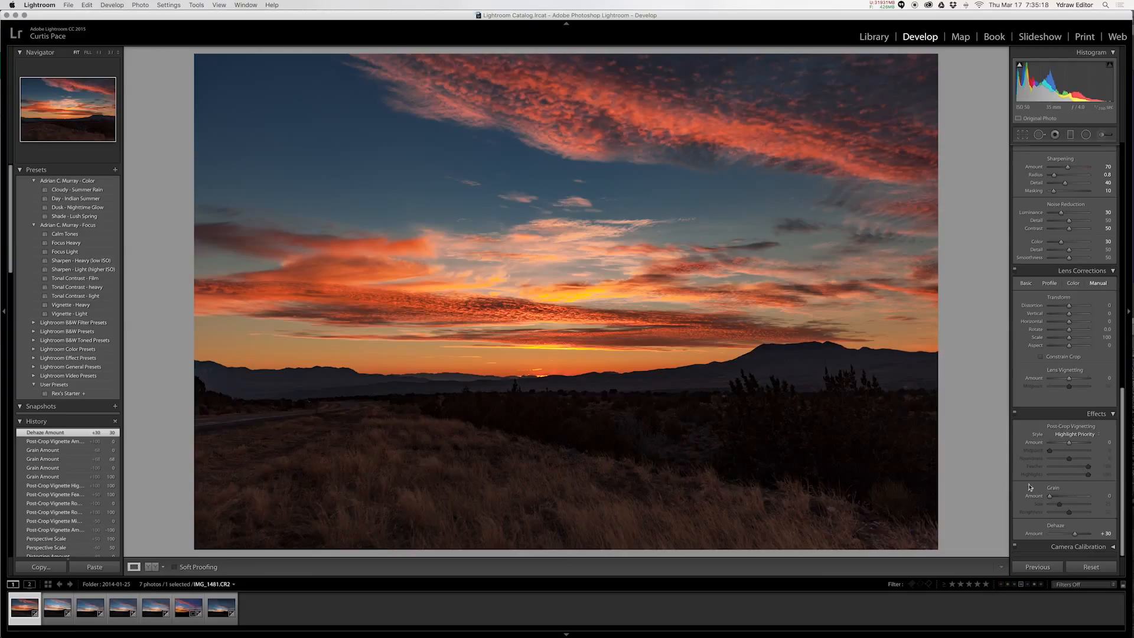
Compare the photo with the Effects adjustments turned off and on, and inspect the mountains and road up close
click(1016, 414)
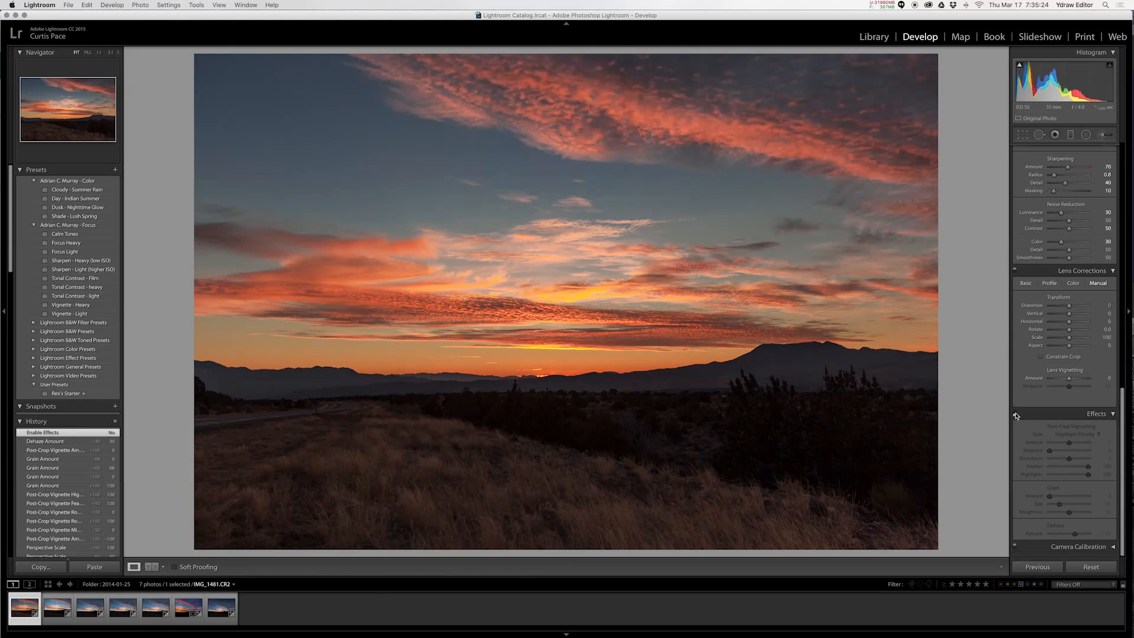
click(1015, 414)
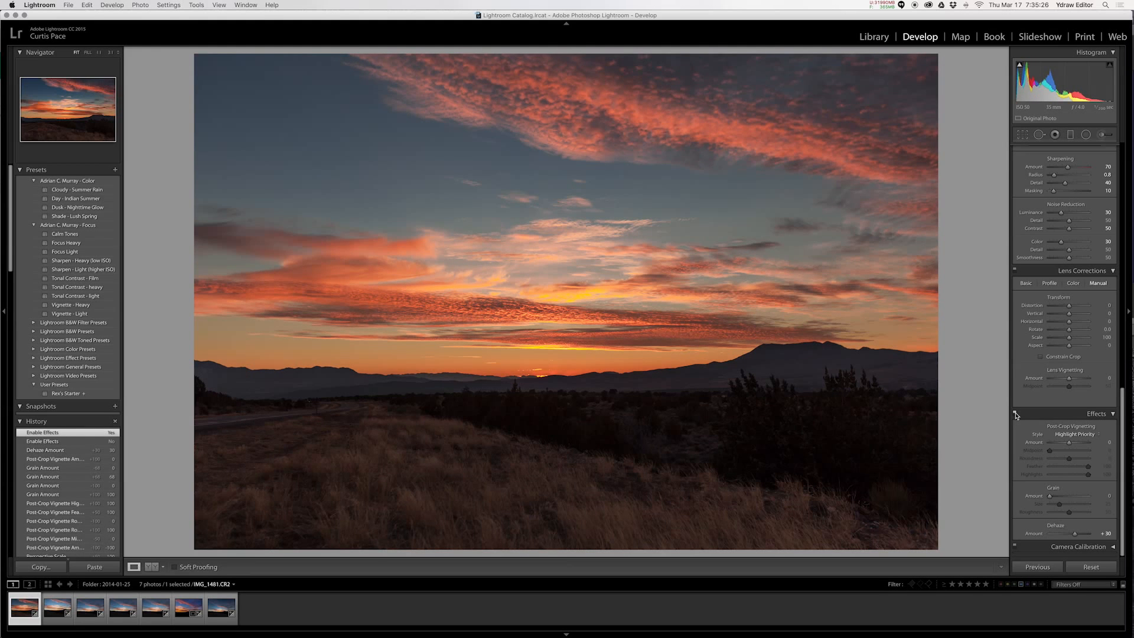
click(362, 393)
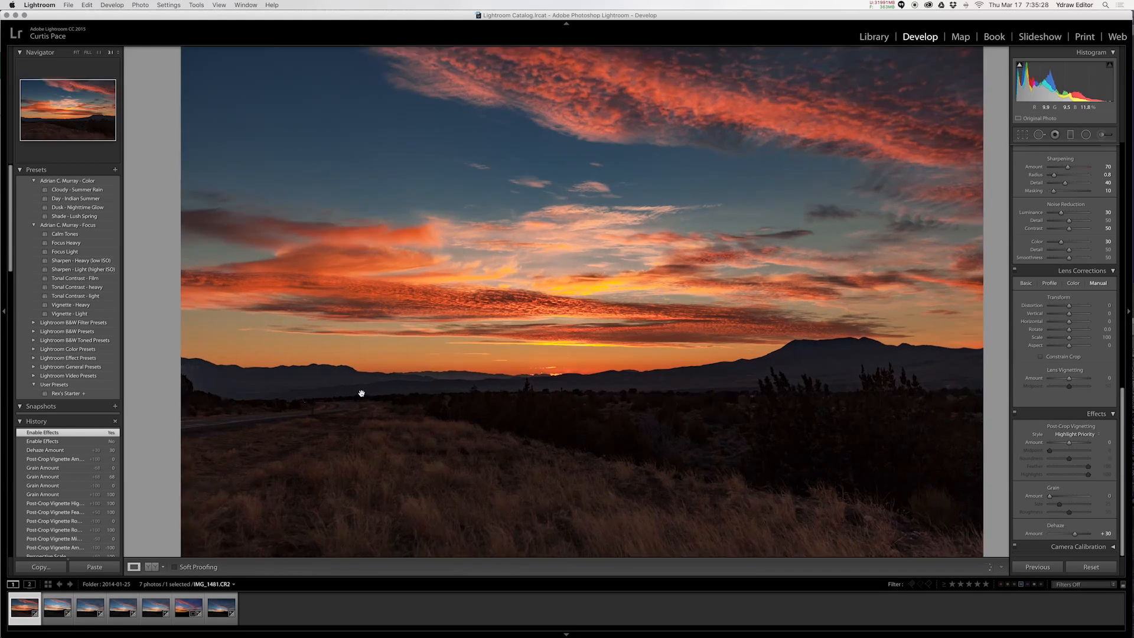
drag(270, 390, 701, 420)
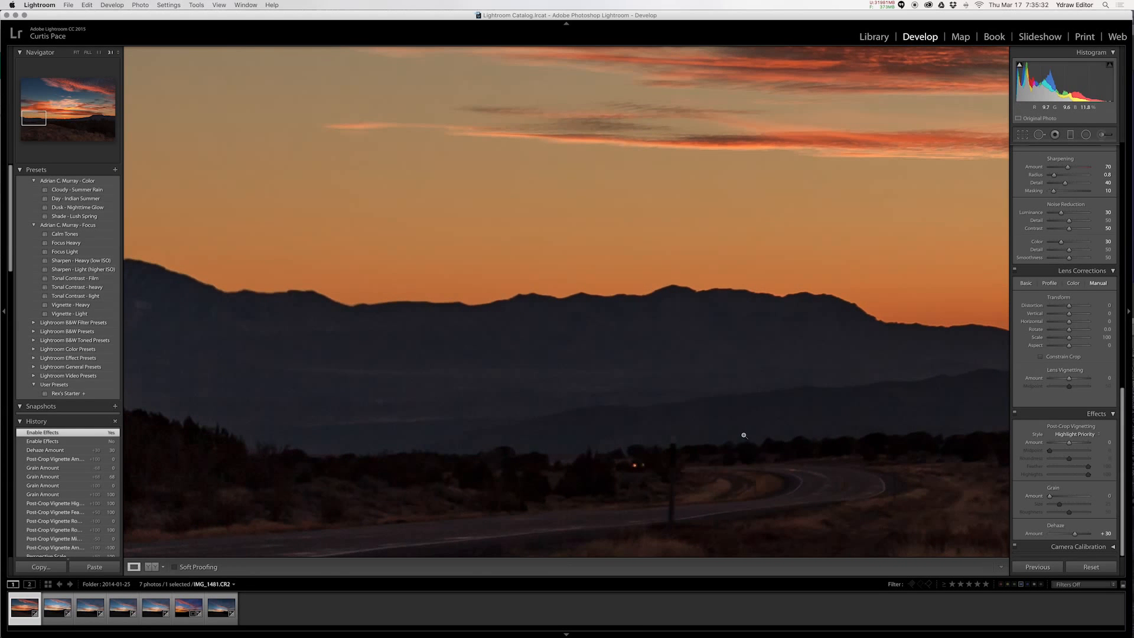
key(z)
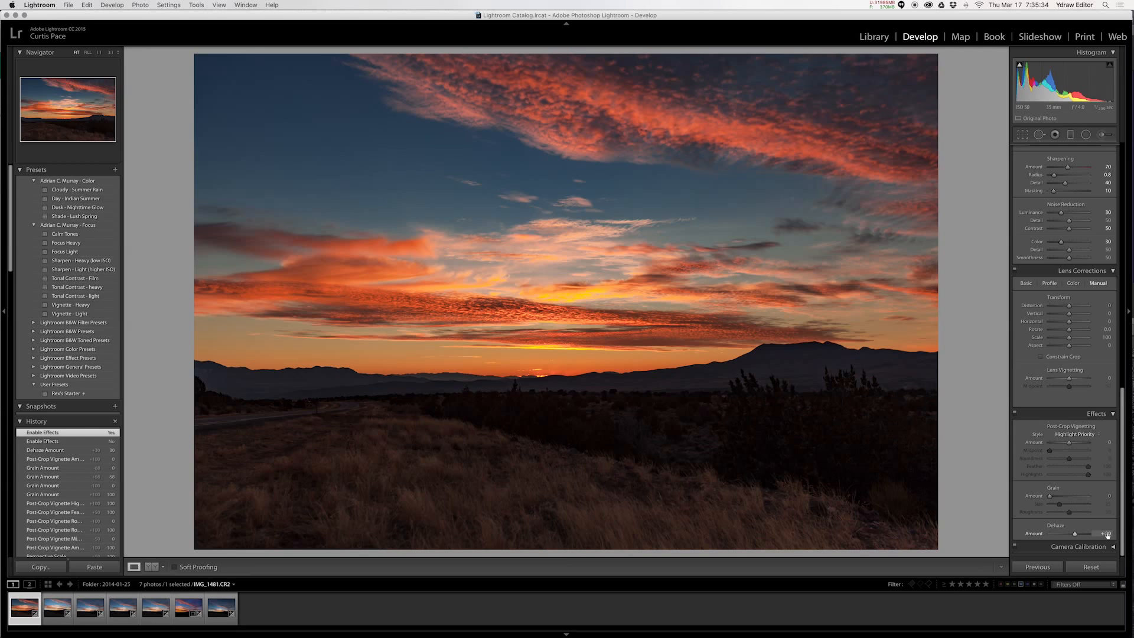
Try dehaze amounts of 10 and -30, and return the dehaze amount to 0
click(1106, 534)
text(10)
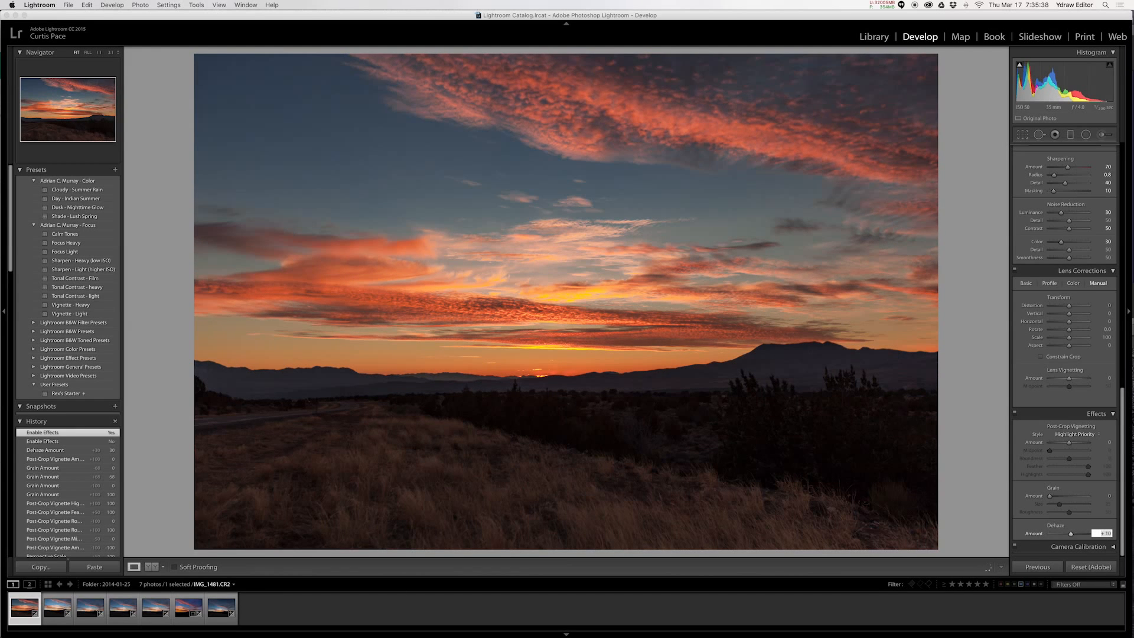
text(0-30)
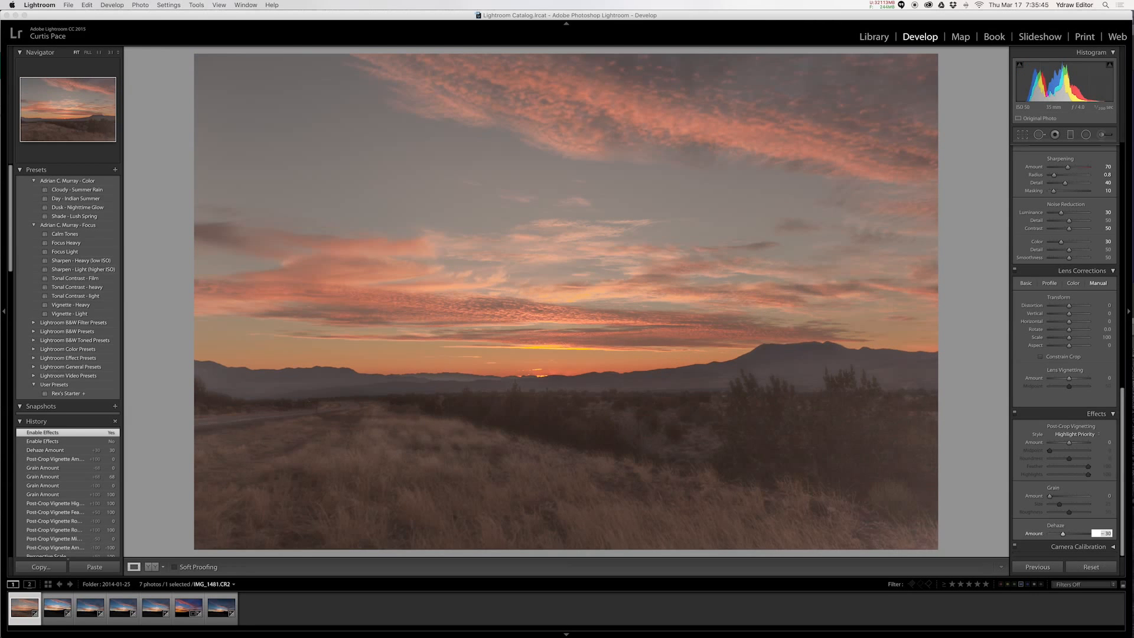
key(shift)
text(0)
key(Return)
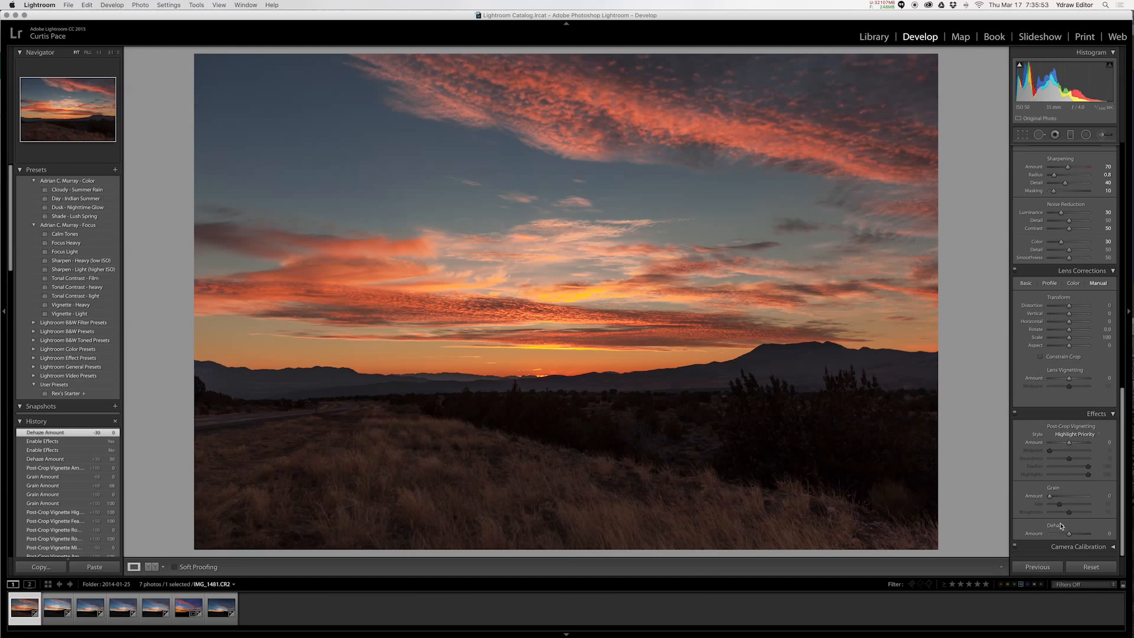
Review the photo's adjustments in the Basic, Tone Curve, HSL, Split Toning and Detail settings
scroll(1062, 519, up, 15)
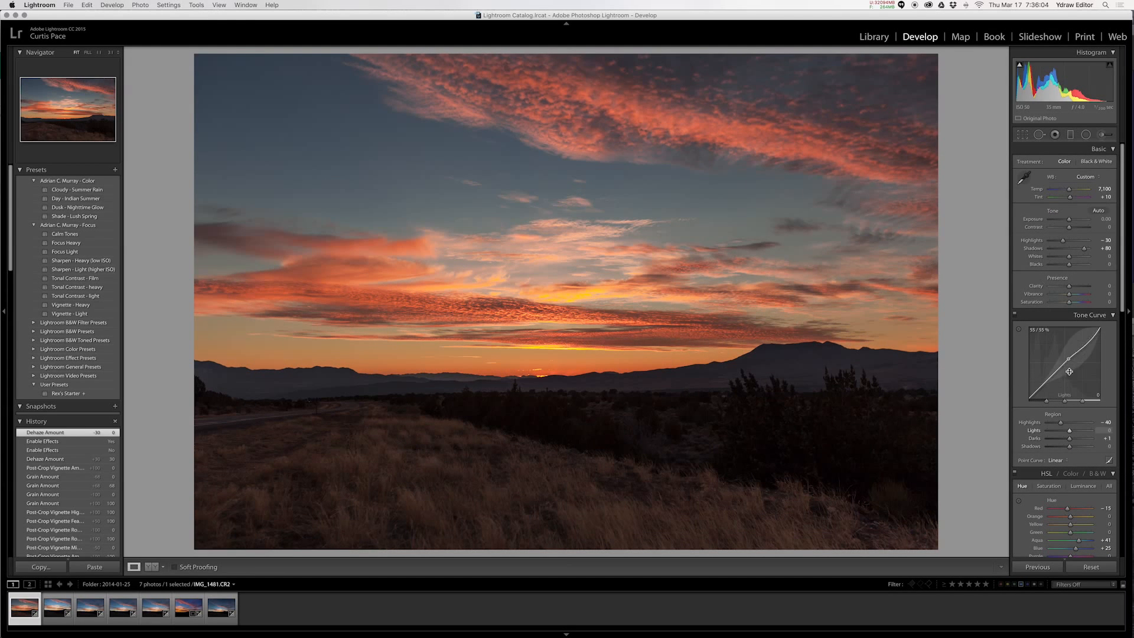
scroll(1063, 281, down, 6)
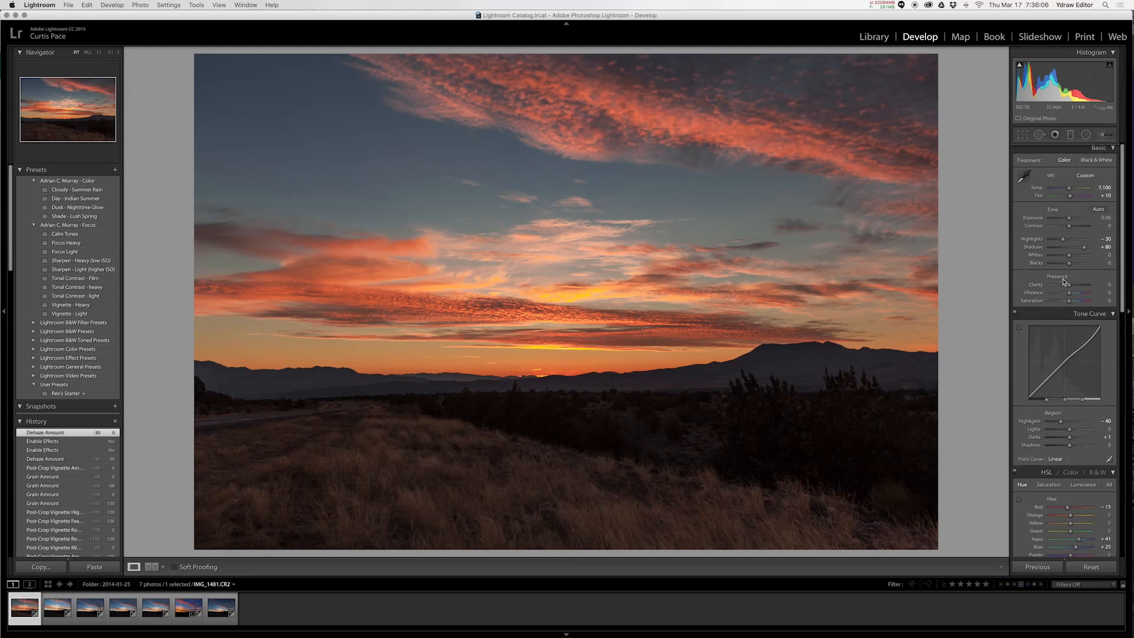
scroll(1063, 282, down, 5)
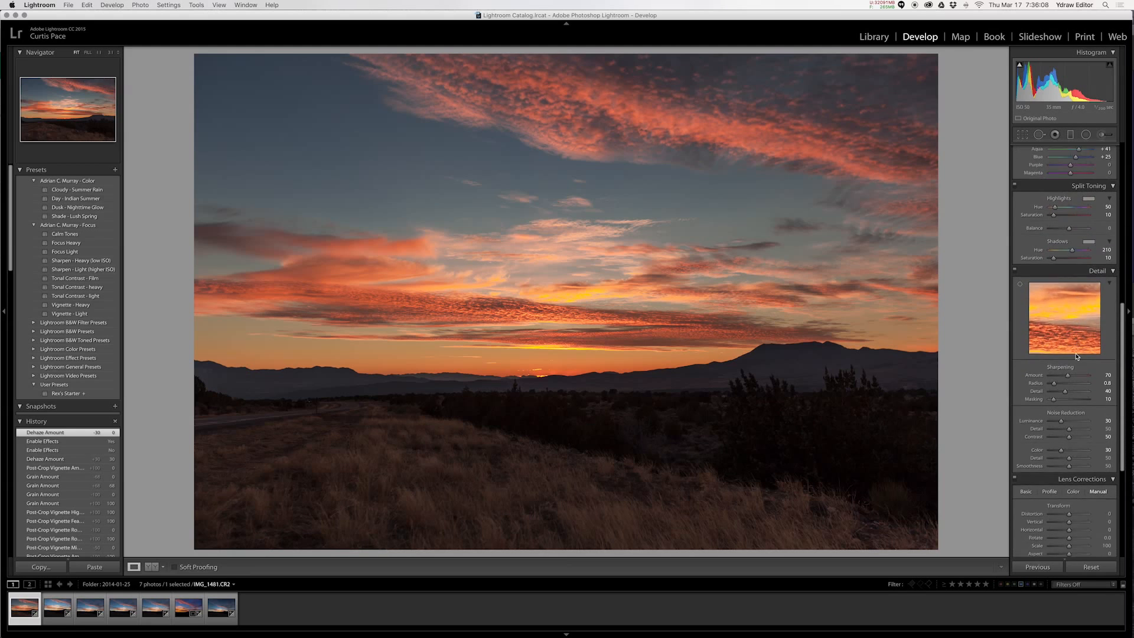
scroll(1072, 330, up, 12)
scroll(1076, 353, down, 2)
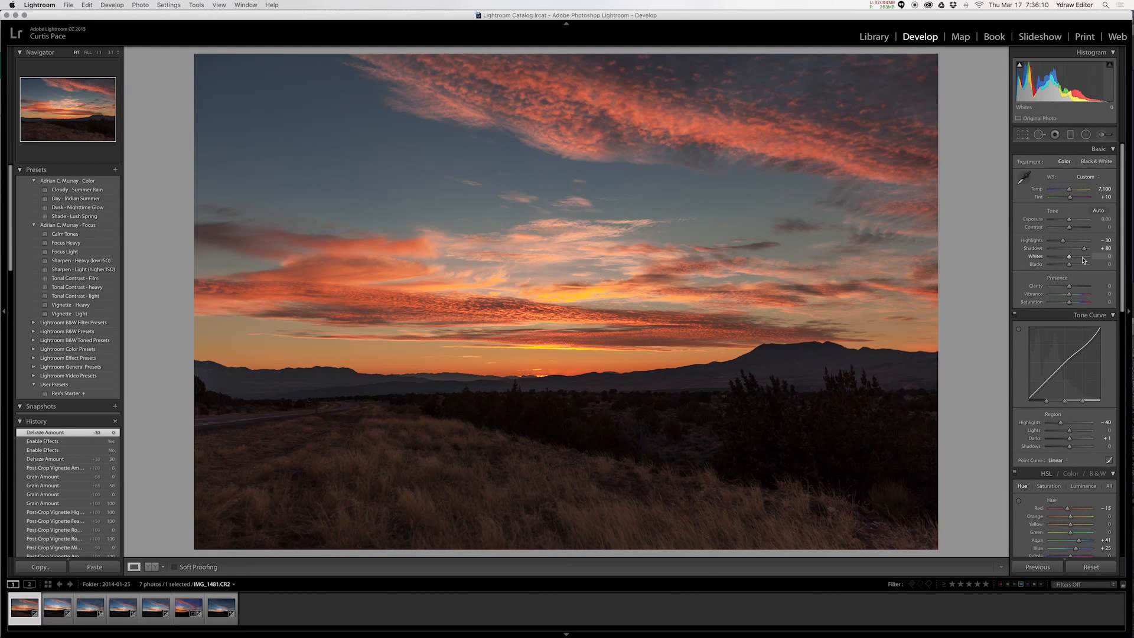